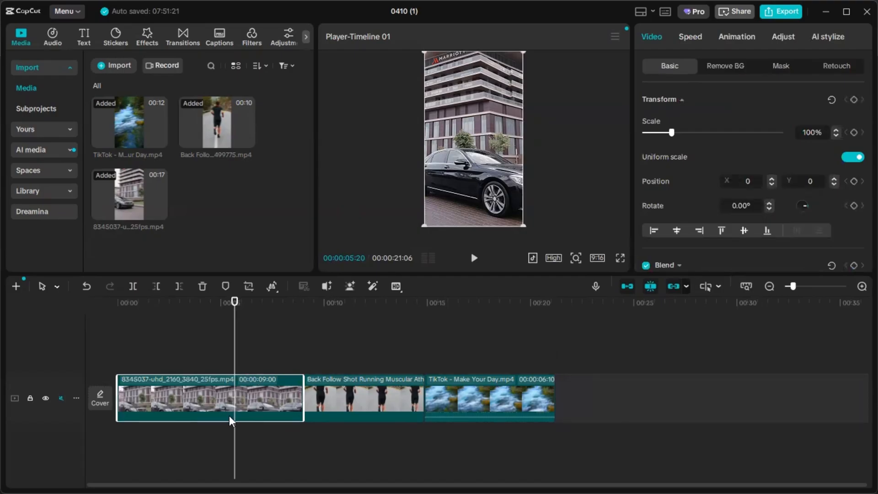
- Place the playhead at 00:00:04:09 on the car clip and open the clip's colour adjustment settings
{"action": "left_click_drag", "start_coordinate": [234, 314], "coordinate": [203, 315]}
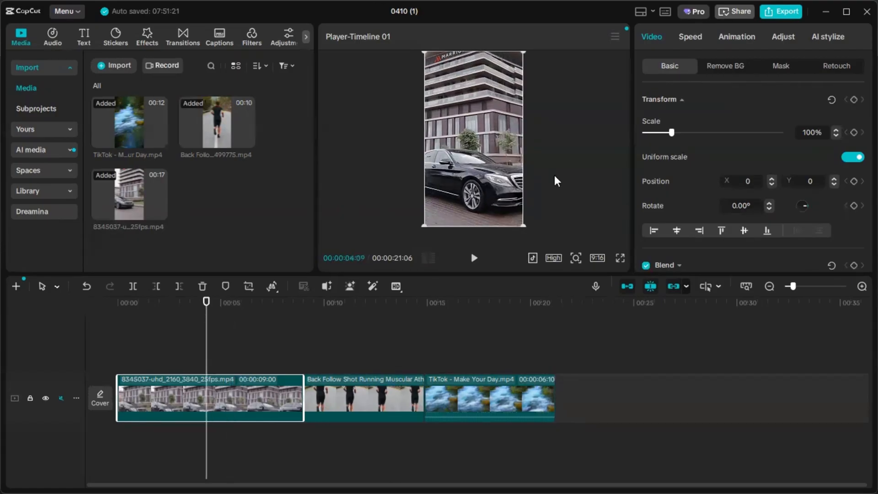
{"action": "left_click", "coordinate": [783, 36]}
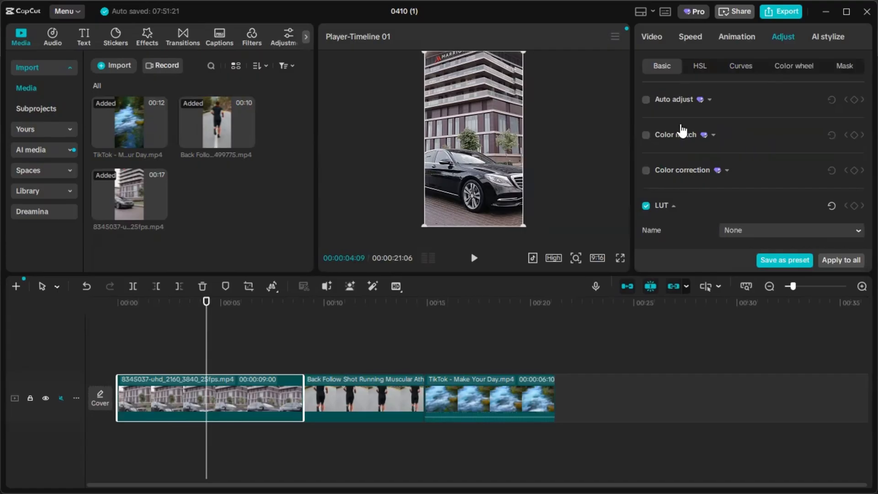
- Try Auto adjust at intensity 100 on the car clip, and switch it off again
{"action": "left_click", "coordinate": [710, 101]}
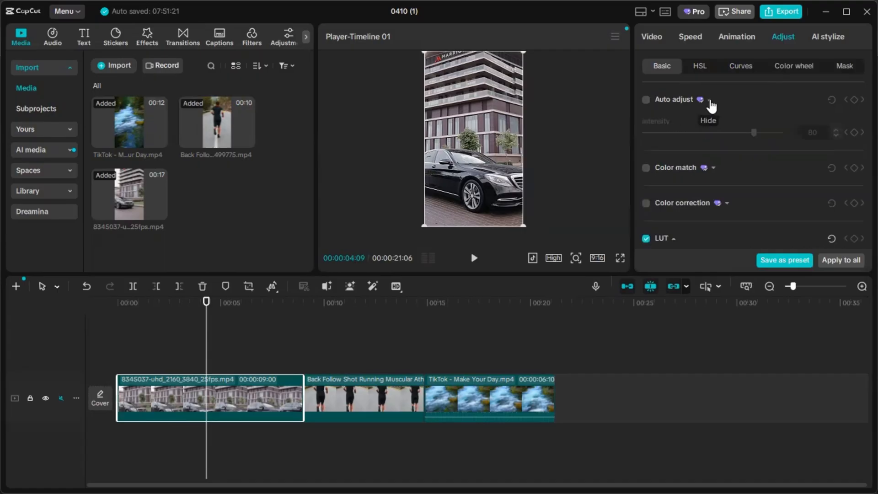
{"action": "left_click", "coordinate": [646, 99]}
{"action": "left_click_drag", "start_coordinate": [747, 132], "coordinate": [787, 193]}
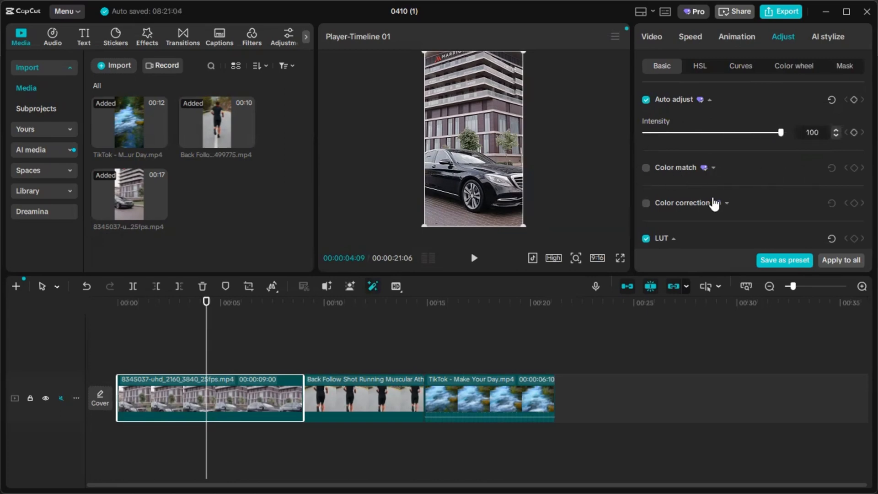
{"action": "left_click", "coordinate": [646, 99]}
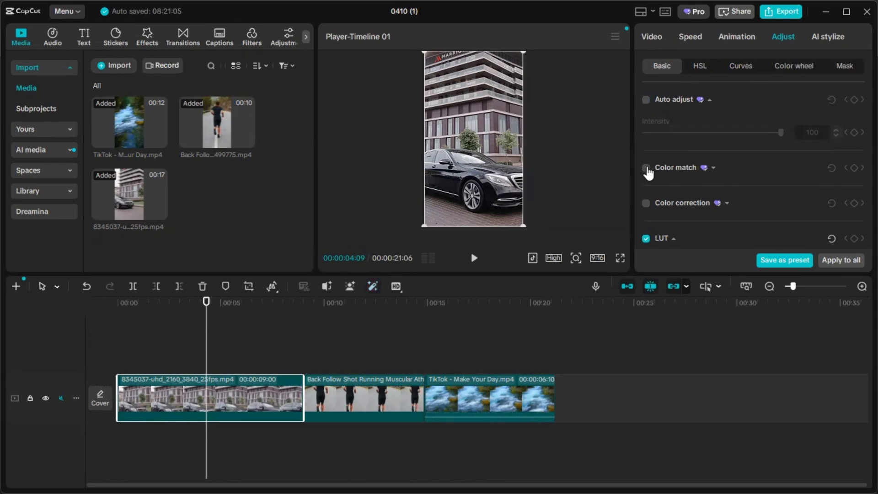
{"action": "left_click", "coordinate": [646, 168]}
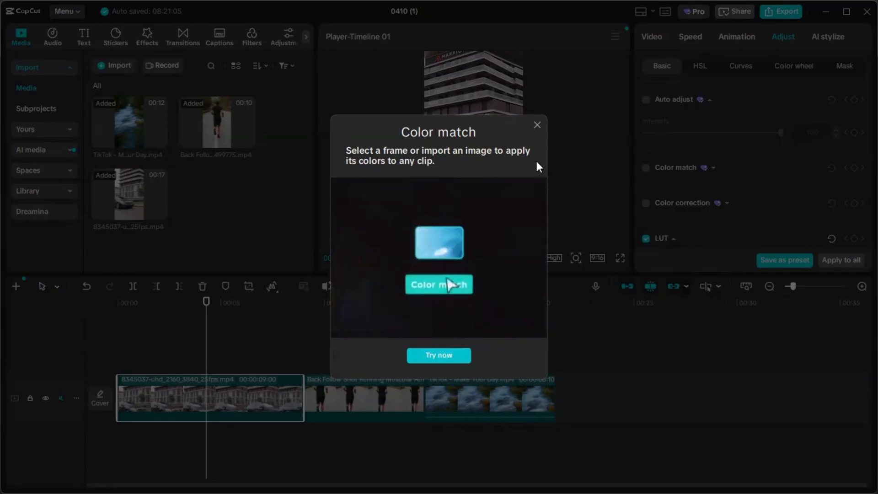
{"action": "left_click", "coordinate": [536, 124]}
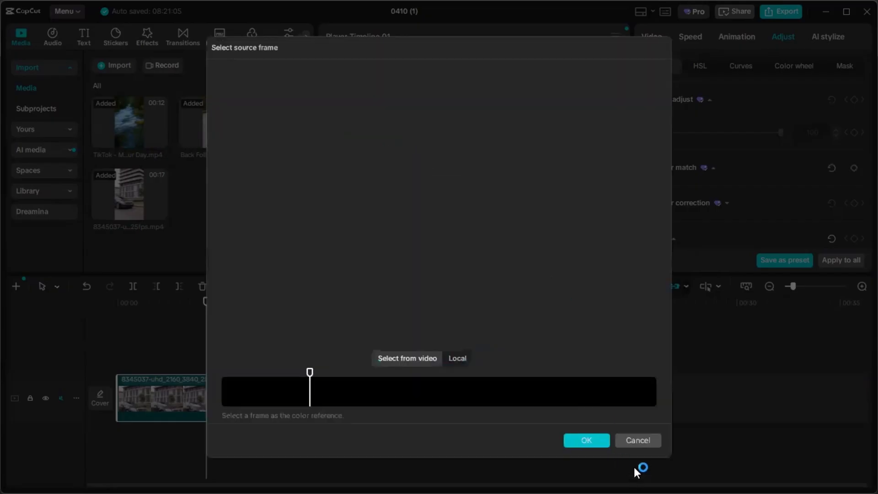
{"action": "left_click", "coordinate": [629, 435]}
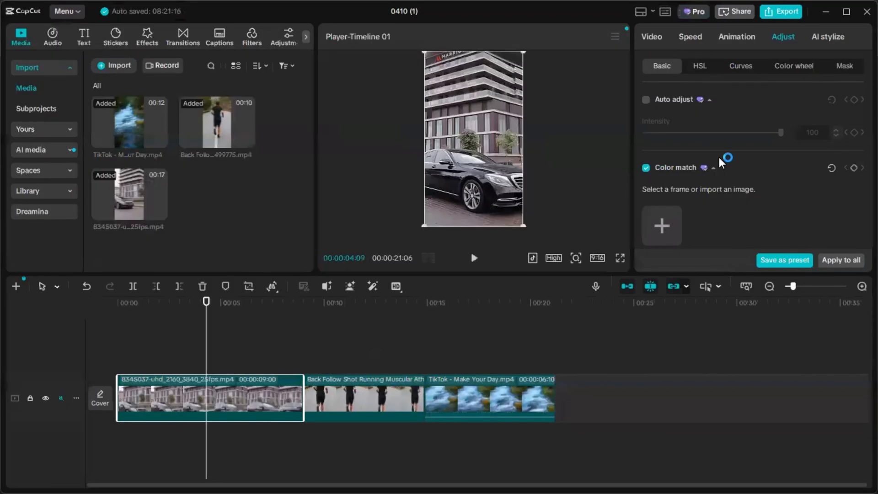
{"action": "left_click", "coordinate": [646, 168]}
- Examine the car clip's Color correction and LUT options, including Protect skin tone
{"action": "scroll", "coordinate": [690, 182], "scroll_direction": "down", "scroll_amount": 1}
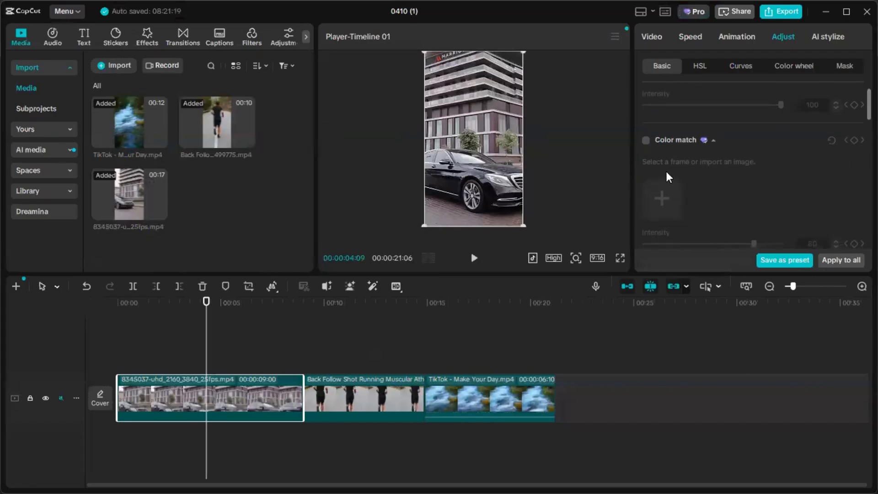
{"action": "scroll", "coordinate": [690, 191], "scroll_direction": "down", "scroll_amount": 4}
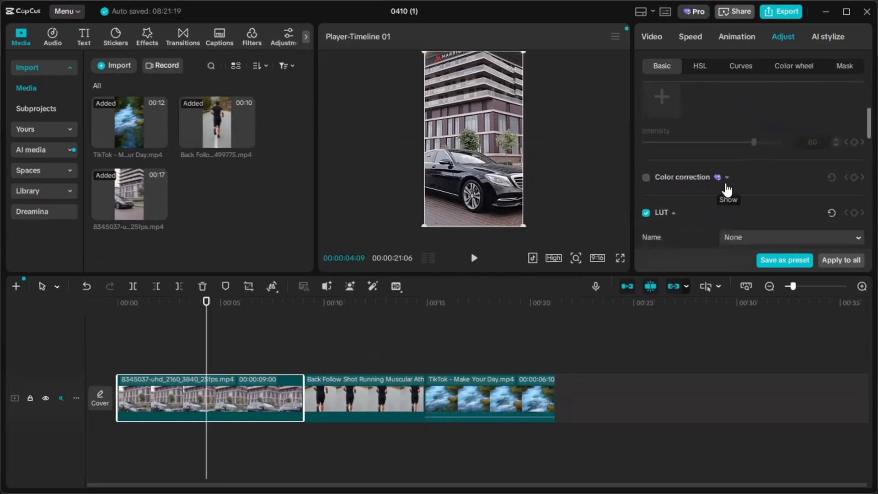
{"action": "left_click", "coordinate": [727, 178]}
{"action": "scroll", "coordinate": [698, 210], "scroll_direction": "down", "scroll_amount": 4}
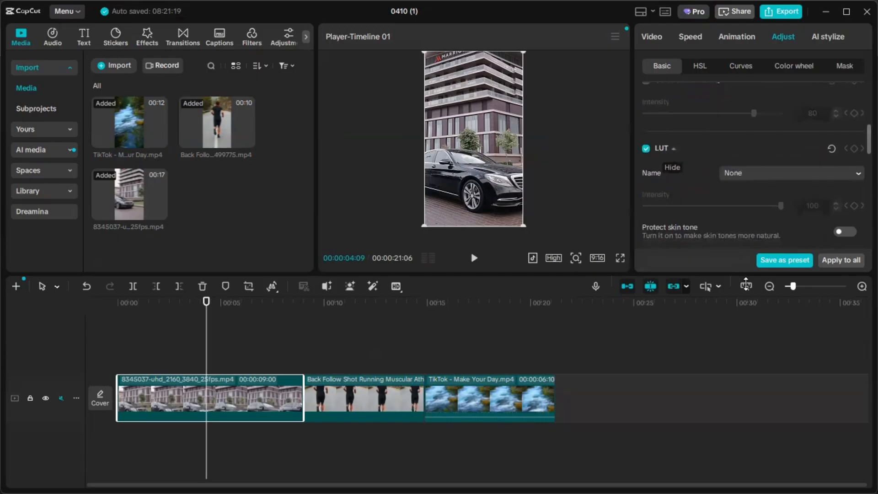
{"action": "scroll", "coordinate": [691, 196], "scroll_direction": "down", "scroll_amount": 2}
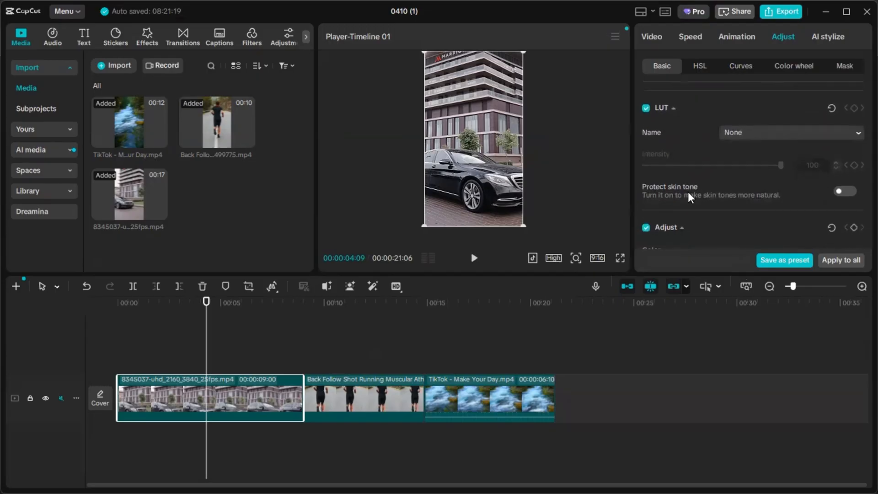
{"action": "left_click", "coordinate": [844, 192]}
{"action": "scroll", "coordinate": [812, 201], "scroll_direction": "down", "scroll_amount": 2}
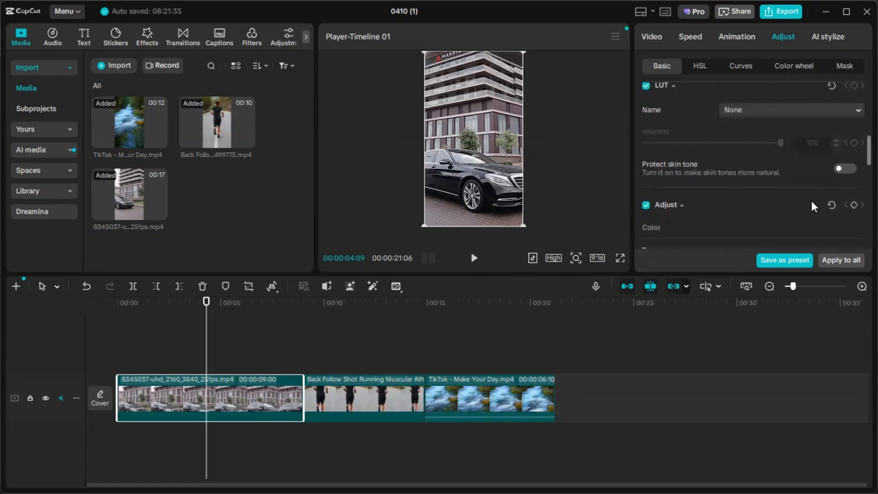
- Try a warmer Temp value on the car clip and return it to 0
{"action": "scroll", "coordinate": [802, 187], "scroll_direction": "down", "scroll_amount": 2}
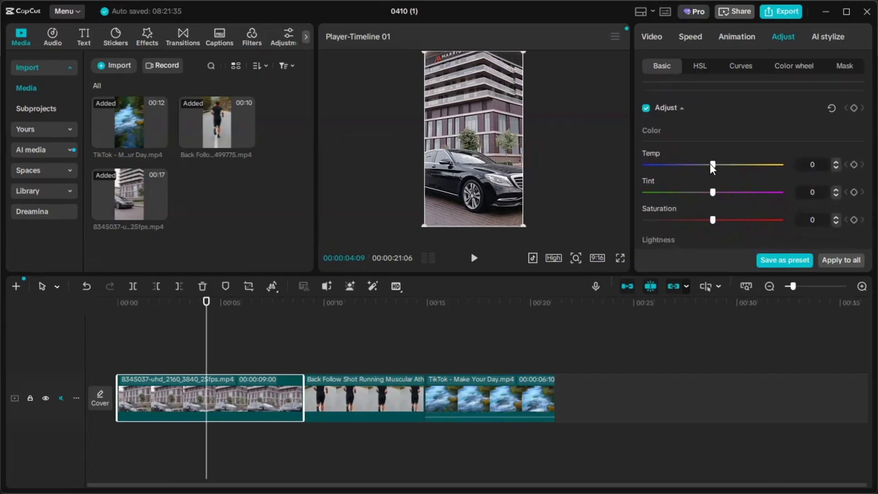
{"action": "left_click_drag", "start_coordinate": [710, 164], "coordinate": [732, 167]}
{"action": "left_click_drag", "start_coordinate": [733, 164], "coordinate": [709, 165]}
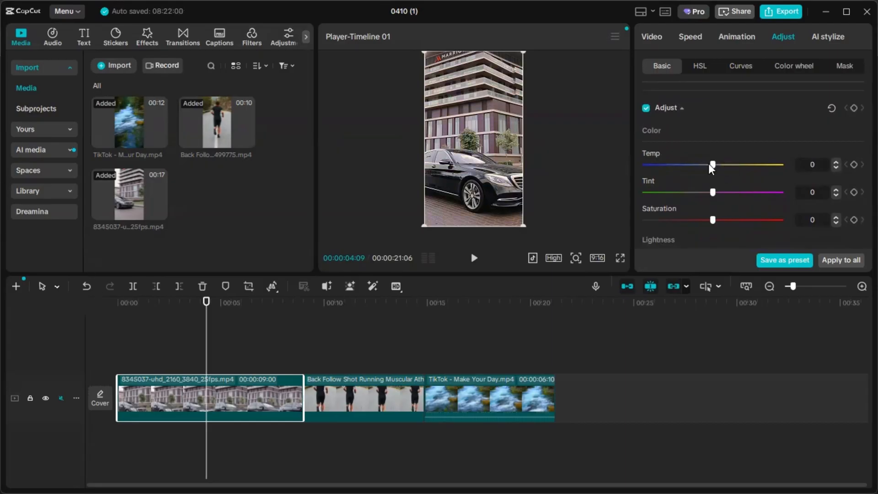
- Split the car clip at 00:00:04:09 and set its first part to Temp 18, Tint 9 and Saturation 22
{"action": "left_click", "coordinate": [133, 286]}
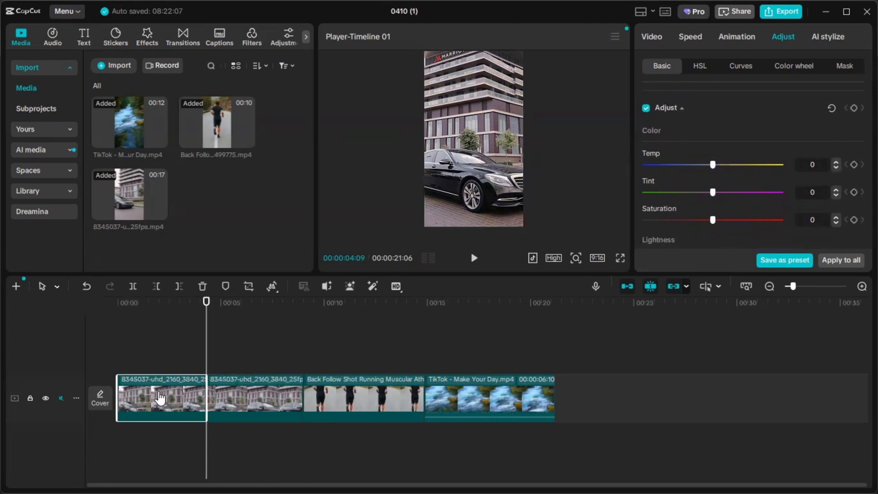
{"action": "left_click_drag", "start_coordinate": [712, 164], "coordinate": [660, 185]}
{"action": "left_click", "coordinate": [150, 311]}
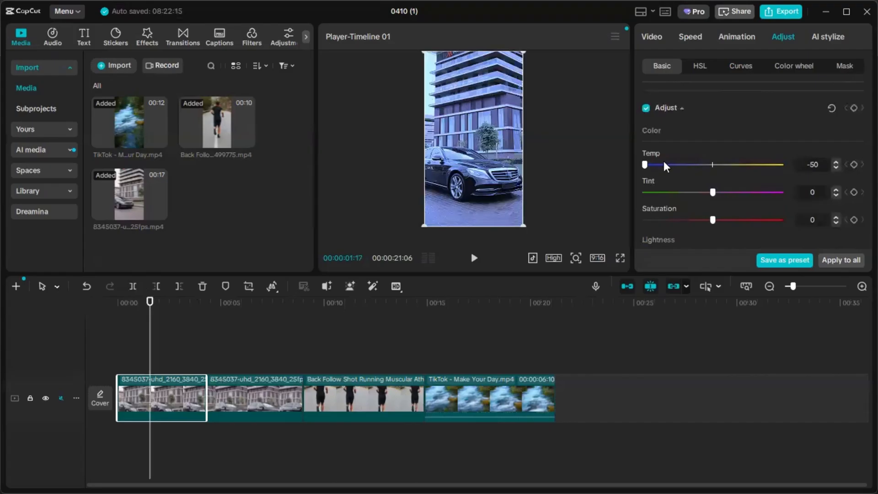
{"action": "left_click_drag", "start_coordinate": [649, 165], "coordinate": [739, 259]}
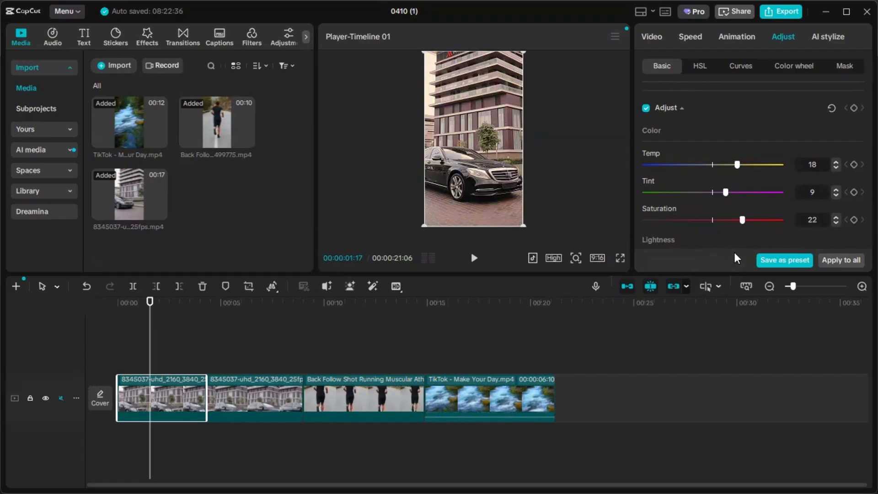
- Set the first car segment's Exposure to -7 and Contrast to 6
{"action": "scroll", "coordinate": [729, 213], "scroll_direction": "down", "scroll_amount": 1}
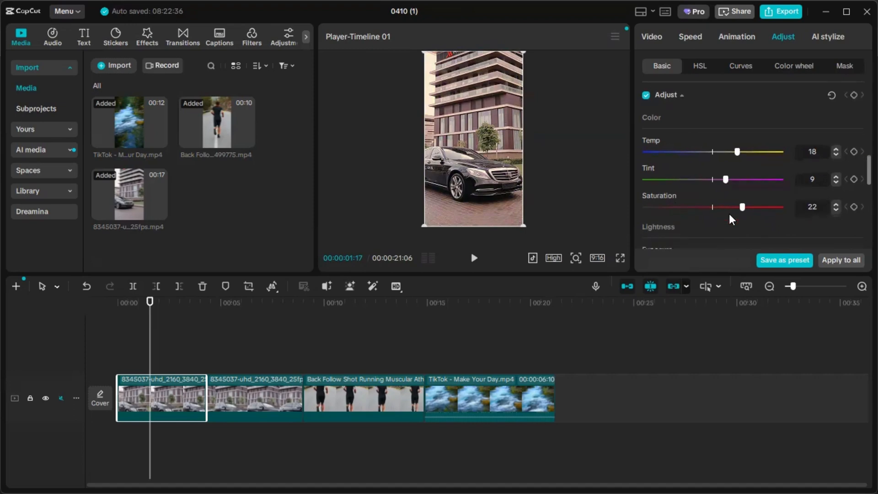
{"action": "scroll", "coordinate": [727, 217], "scroll_direction": "down", "scroll_amount": 4}
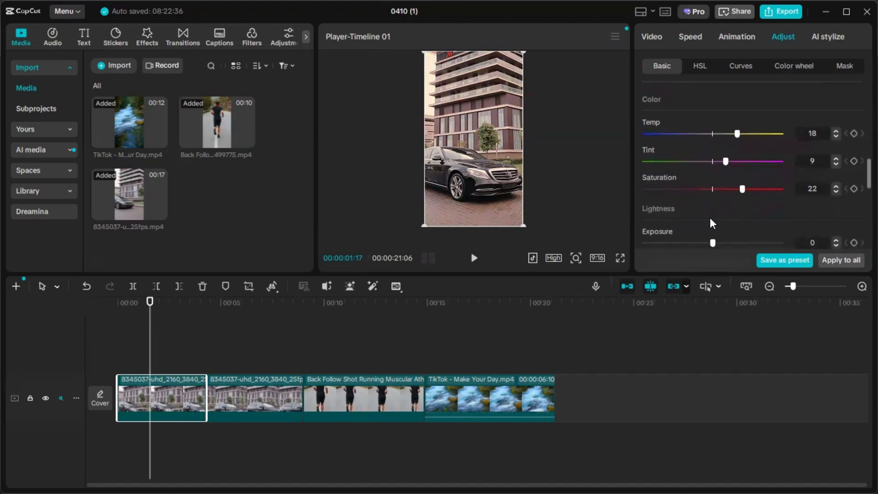
{"action": "scroll", "coordinate": [709, 220], "scroll_direction": "down", "scroll_amount": 1}
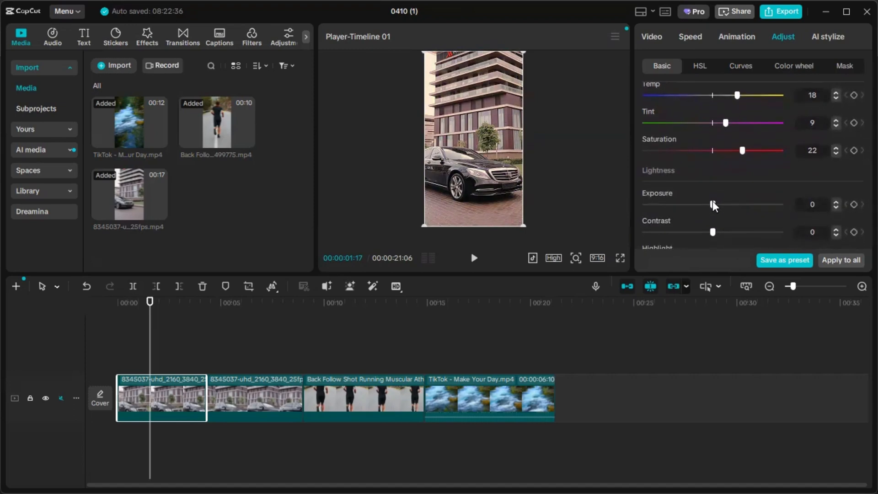
{"action": "left_click_drag", "start_coordinate": [708, 203], "coordinate": [706, 253]}
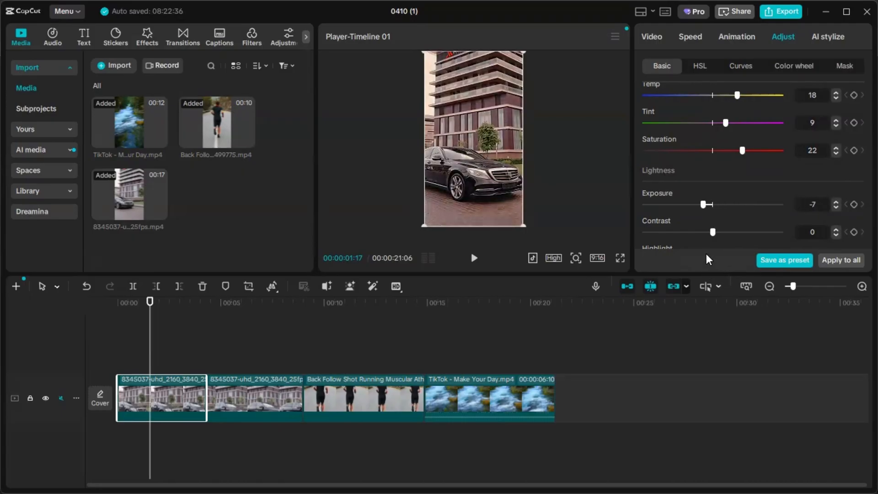
{"action": "scroll", "coordinate": [690, 222], "scroll_direction": "down", "scroll_amount": 1}
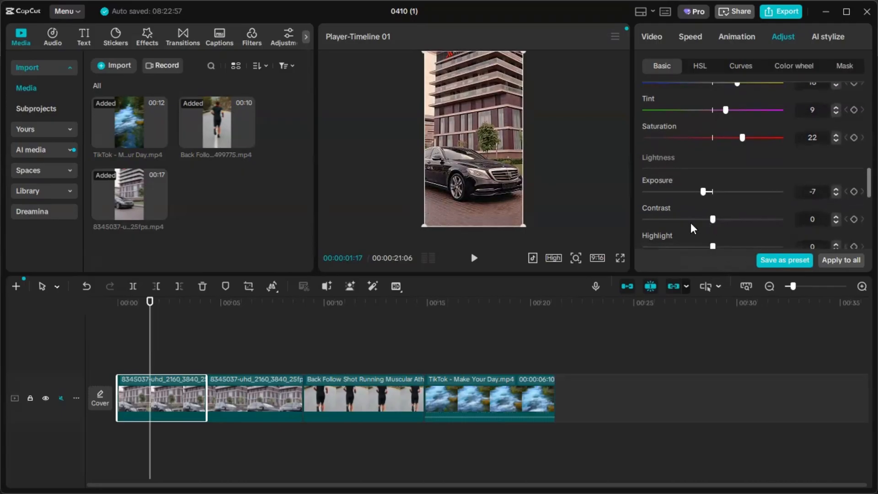
{"action": "left_click_drag", "start_coordinate": [691, 223], "coordinate": [722, 270]}
- Set the first car segment's Highlight to 6, Shadow to -5, Whites to -4 and Blacks to 8
{"action": "scroll", "coordinate": [723, 227], "scroll_direction": "down", "scroll_amount": 1}
{"action": "scroll", "coordinate": [709, 221], "scroll_direction": "down", "scroll_amount": 2}
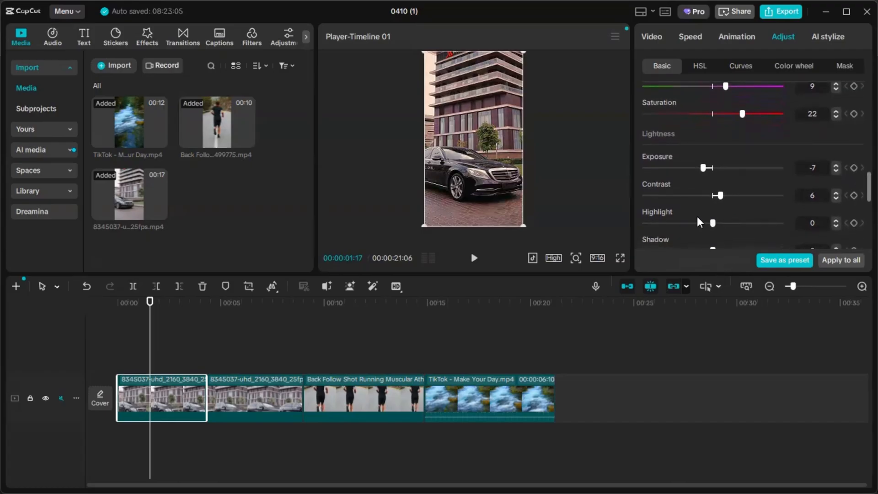
{"action": "left_click_drag", "start_coordinate": [700, 223], "coordinate": [719, 266]}
{"action": "scroll", "coordinate": [709, 228], "scroll_direction": "down", "scroll_amount": 1}
{"action": "scroll", "coordinate": [721, 210], "scroll_direction": "down", "scroll_amount": 1}
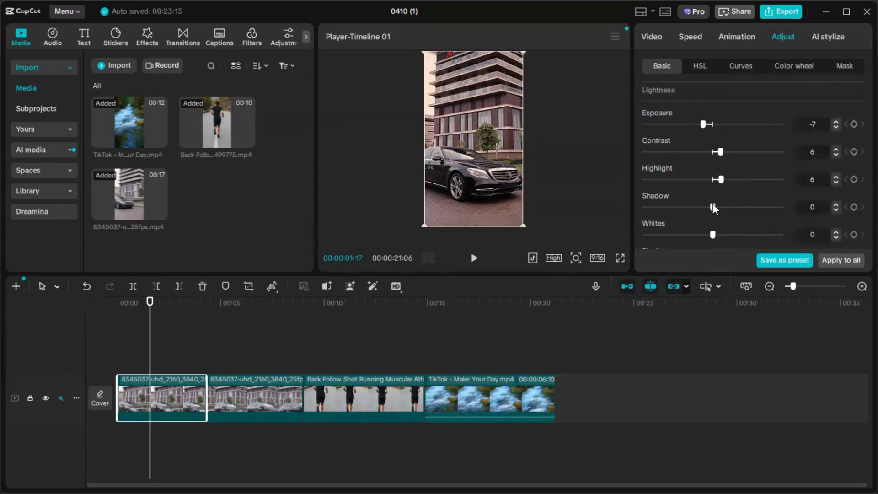
{"action": "left_click_drag", "start_coordinate": [713, 203], "coordinate": [704, 267]}
{"action": "scroll", "coordinate": [747, 202], "scroll_direction": "down", "scroll_amount": 3}
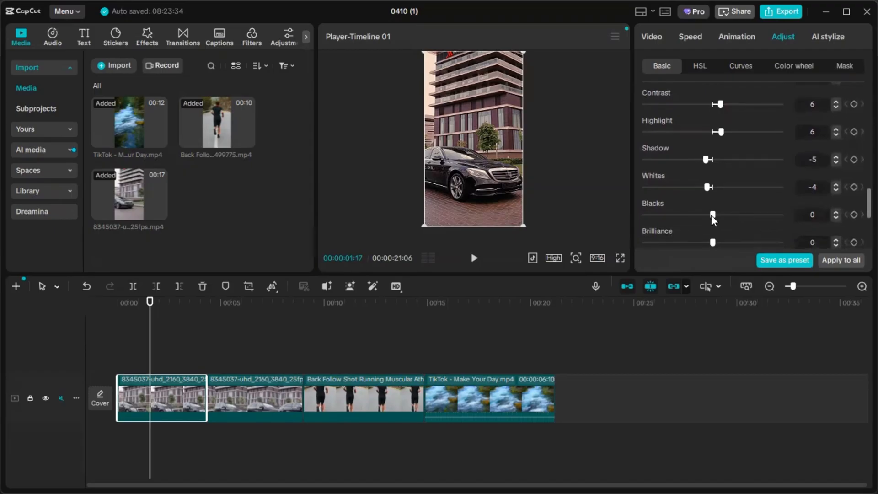
{"action": "left_click_drag", "start_coordinate": [712, 215], "coordinate": [721, 237]}
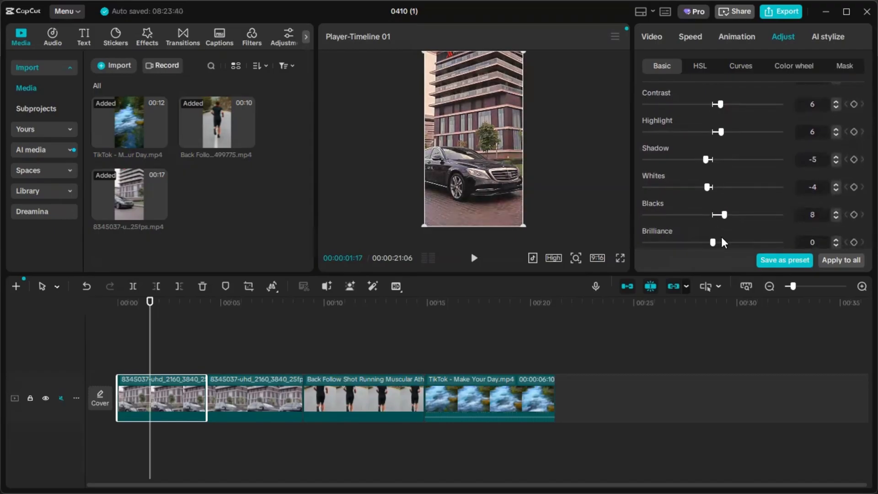
- Try different Brilliance values on the first car segment, return it to 0 and review the Lightness settings
{"action": "scroll", "coordinate": [713, 241], "scroll_direction": "down", "scroll_amount": 2}
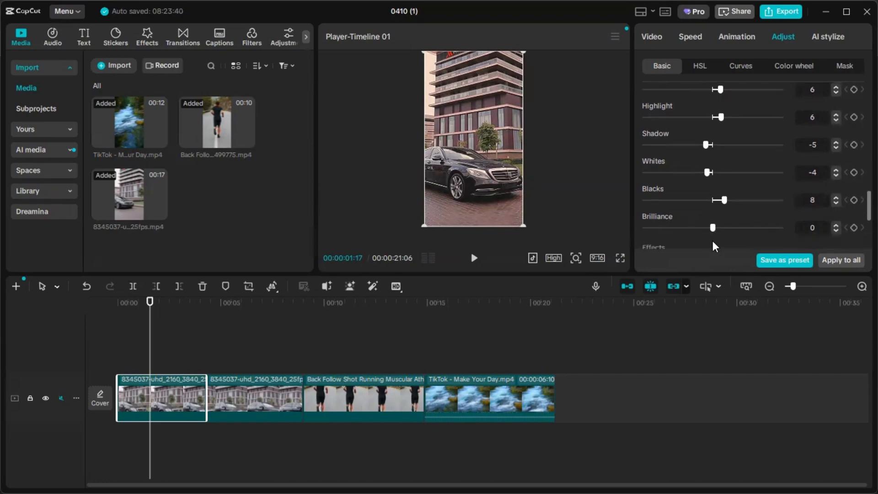
{"action": "left_click_drag", "start_coordinate": [713, 219], "coordinate": [712, 239]}
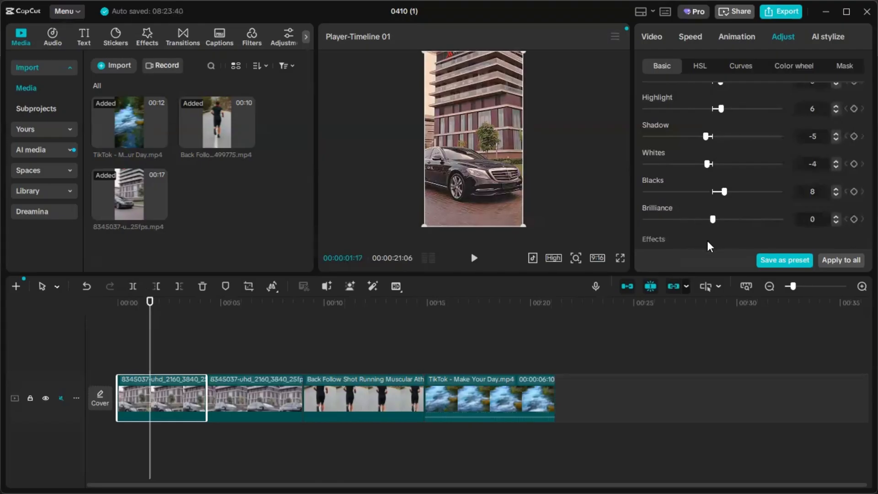
{"action": "scroll", "coordinate": [714, 219], "scroll_direction": "down", "scroll_amount": 3}
{"action": "scroll", "coordinate": [688, 162], "scroll_direction": "up", "scroll_amount": 1}
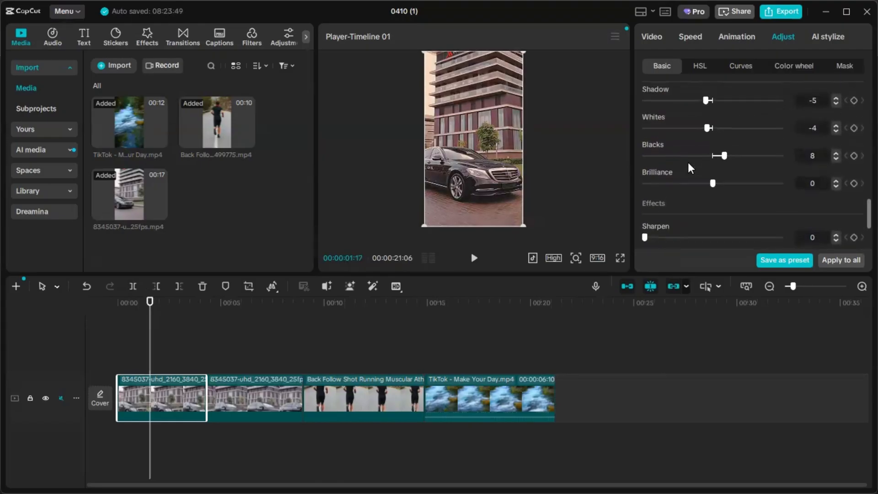
{"action": "scroll", "coordinate": [688, 162], "scroll_direction": "up", "scroll_amount": 5}
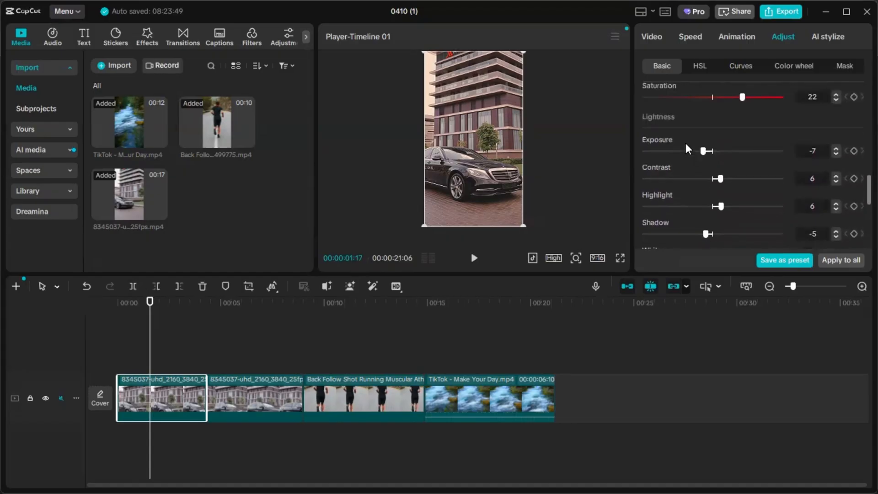
{"action": "scroll", "coordinate": [694, 146], "scroll_direction": "down", "scroll_amount": 3}
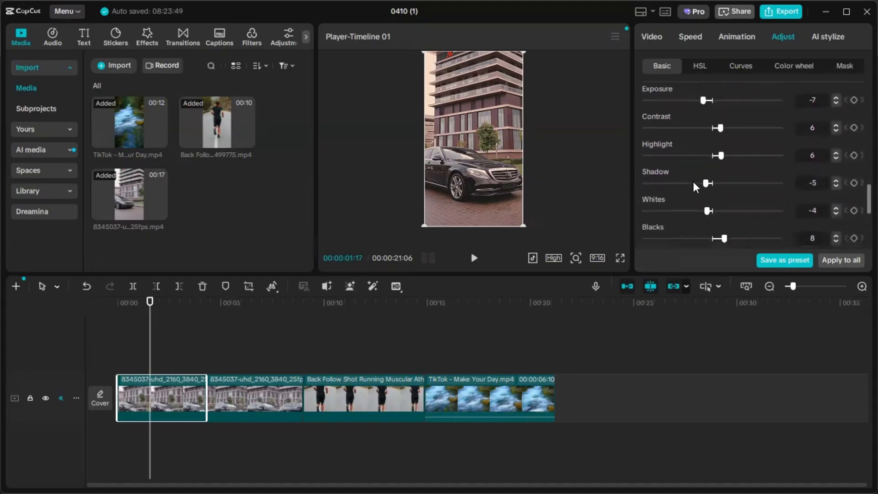
- Set the first car segment's Sharpen to 5 and Clarity to 100
{"action": "scroll", "coordinate": [692, 179], "scroll_direction": "down", "scroll_amount": 5}
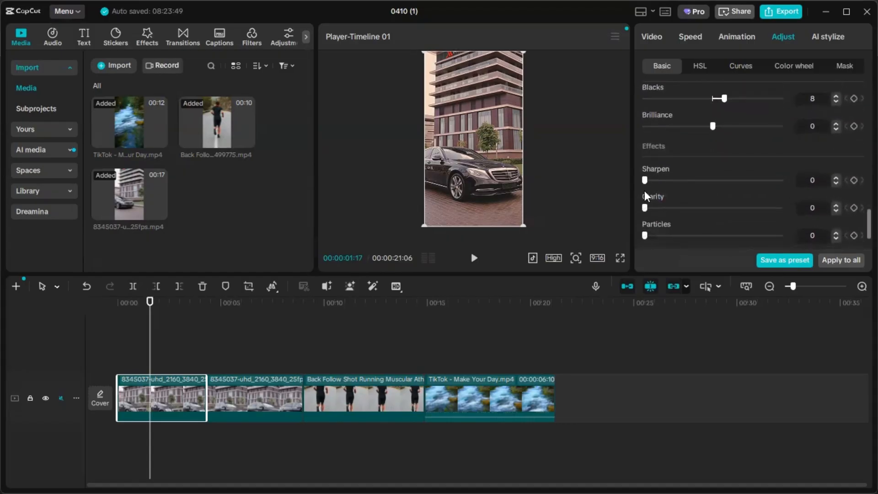
{"action": "left_click_drag", "start_coordinate": [646, 180], "coordinate": [771, 205]}
{"action": "left_click_drag", "start_coordinate": [670, 209], "coordinate": [837, 204]}
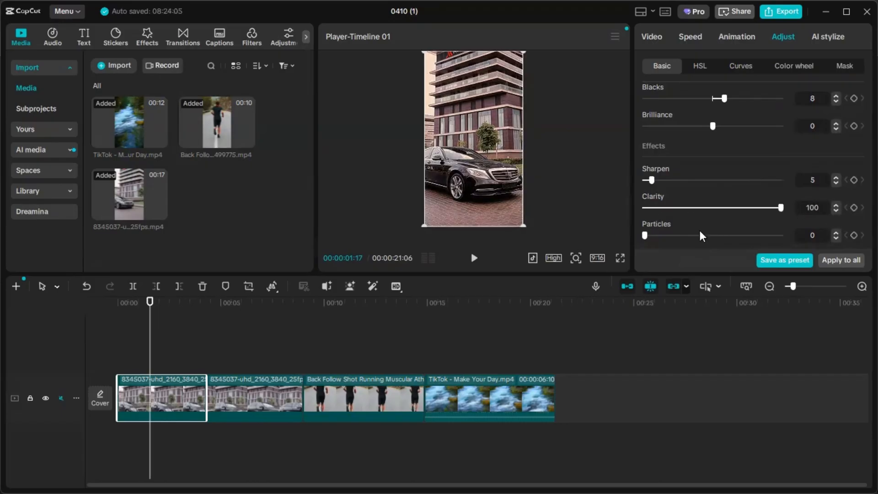
- Set the first car segment's Particles to 25 and Fade to 27
{"action": "scroll", "coordinate": [699, 229], "scroll_direction": "down", "scroll_amount": 1}
{"action": "scroll", "coordinate": [662, 210], "scroll_direction": "up", "scroll_amount": 1}
{"action": "scroll", "coordinate": [669, 203], "scroll_direction": "down", "scroll_amount": 1}
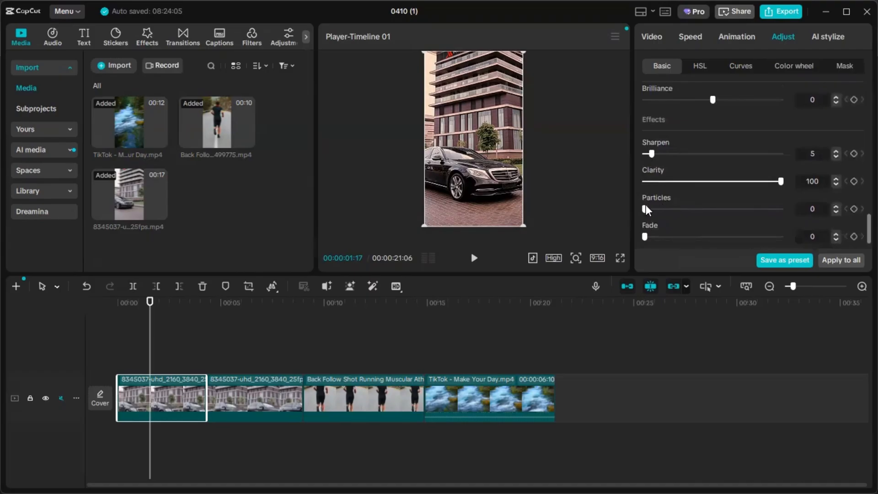
{"action": "left_click_drag", "start_coordinate": [646, 209], "coordinate": [678, 240]}
{"action": "left_click_drag", "start_coordinate": [726, 260], "coordinate": [702, 271]}
{"action": "left_click_drag", "start_coordinate": [708, 216], "coordinate": [681, 232]}
{"action": "scroll", "coordinate": [658, 223], "scroll_direction": "down", "scroll_amount": 1}
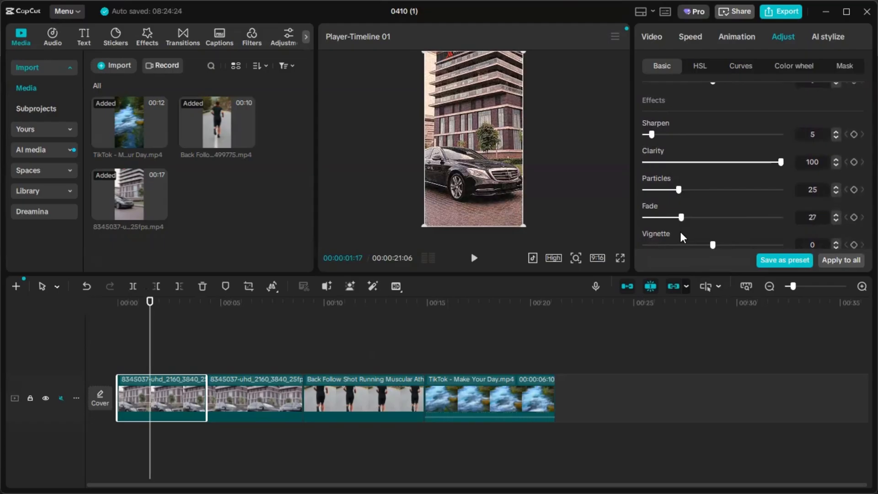
- Set the first car segment's Fade to 26 and Vignette to -14
{"action": "scroll", "coordinate": [679, 231], "scroll_direction": "down", "scroll_amount": 1}
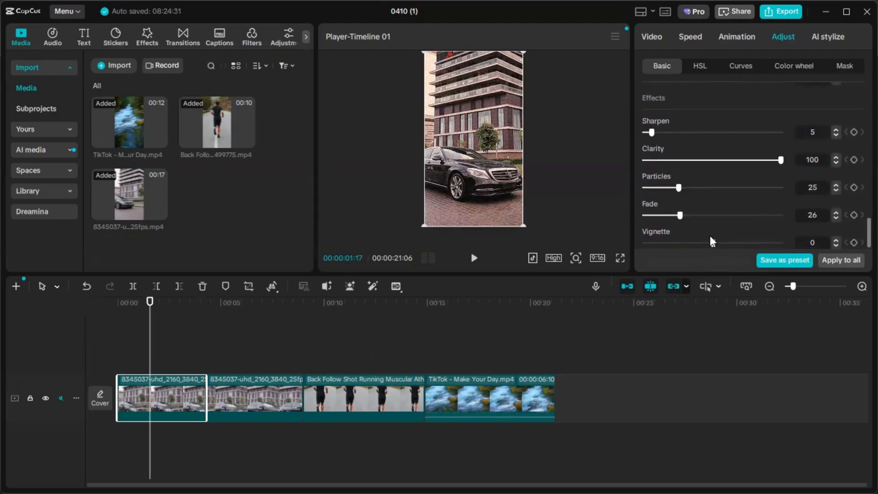
{"action": "left_click_drag", "start_coordinate": [710, 239], "coordinate": [681, 250]}
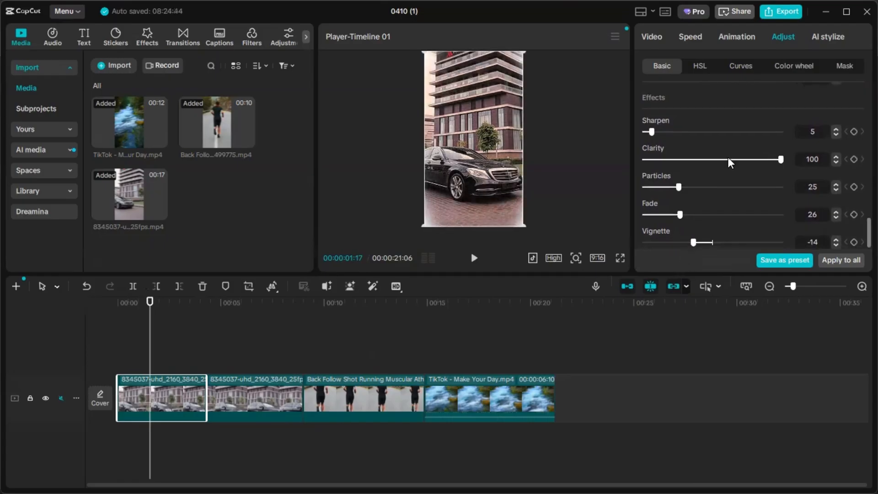
- Review the first car segment's basic adjustments and save them as a preset
{"action": "scroll", "coordinate": [728, 158], "scroll_direction": "up", "scroll_amount": 5}
{"action": "scroll", "coordinate": [728, 159], "scroll_direction": "up", "scroll_amount": 3}
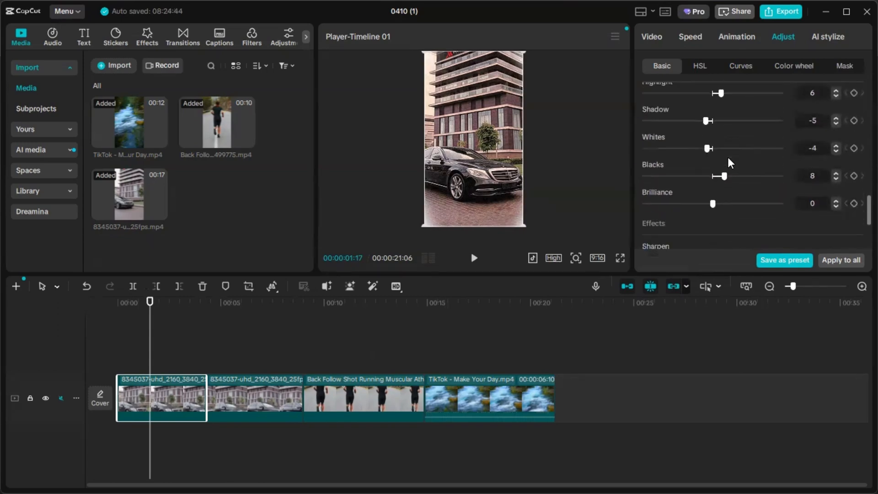
{"action": "scroll", "coordinate": [728, 158], "scroll_direction": "up", "scroll_amount": 3}
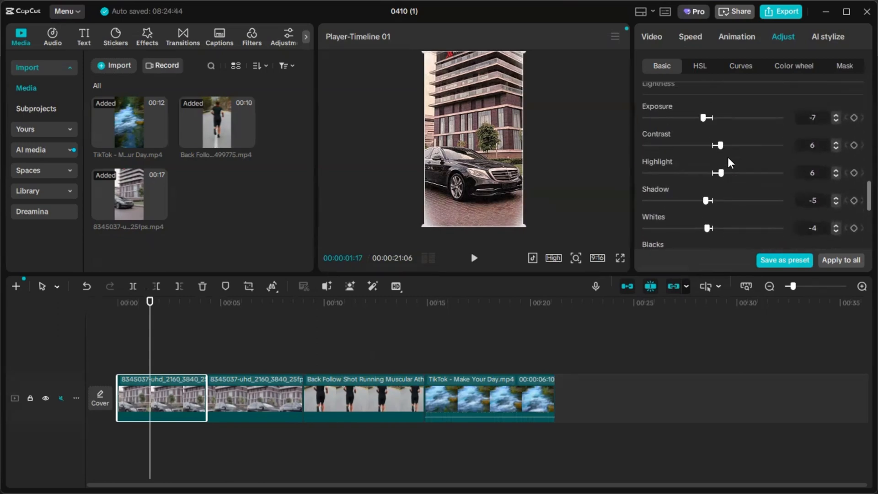
{"action": "scroll", "coordinate": [728, 157], "scroll_direction": "down", "scroll_amount": 3}
{"action": "scroll", "coordinate": [728, 158], "scroll_direction": "down", "scroll_amount": 4}
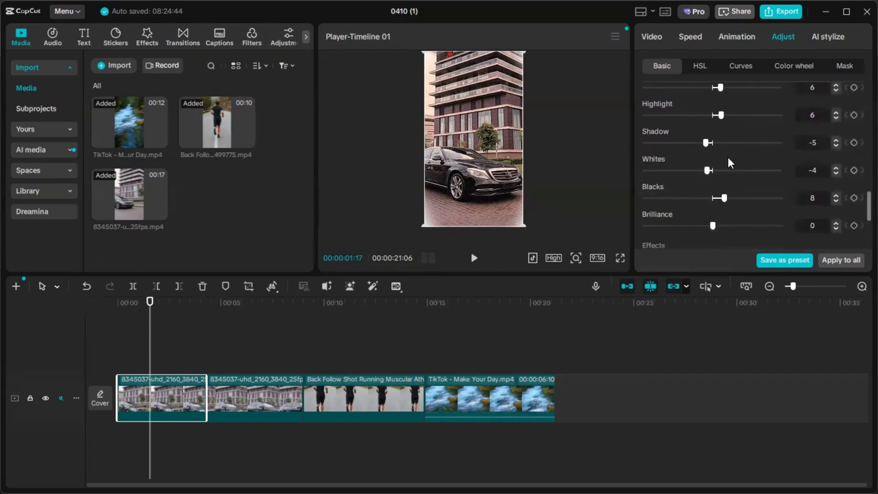
{"action": "scroll", "coordinate": [728, 157], "scroll_direction": "up", "scroll_amount": 6}
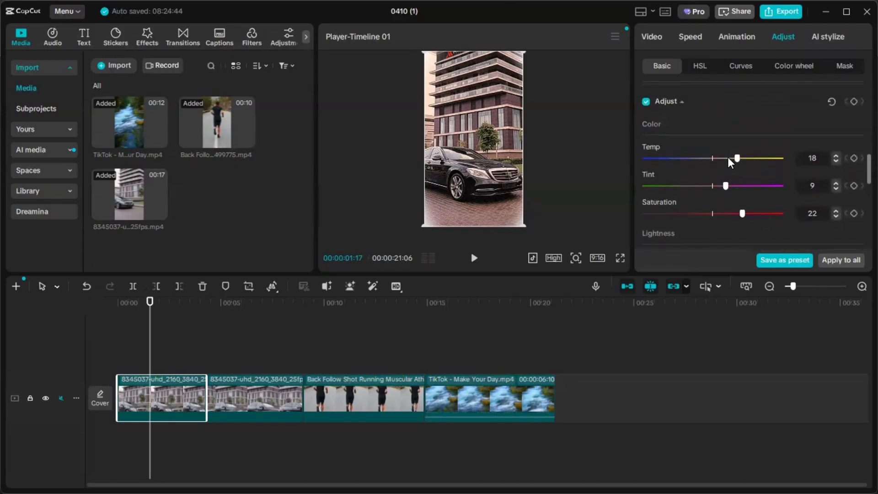
{"action": "left_click", "coordinate": [788, 264]}
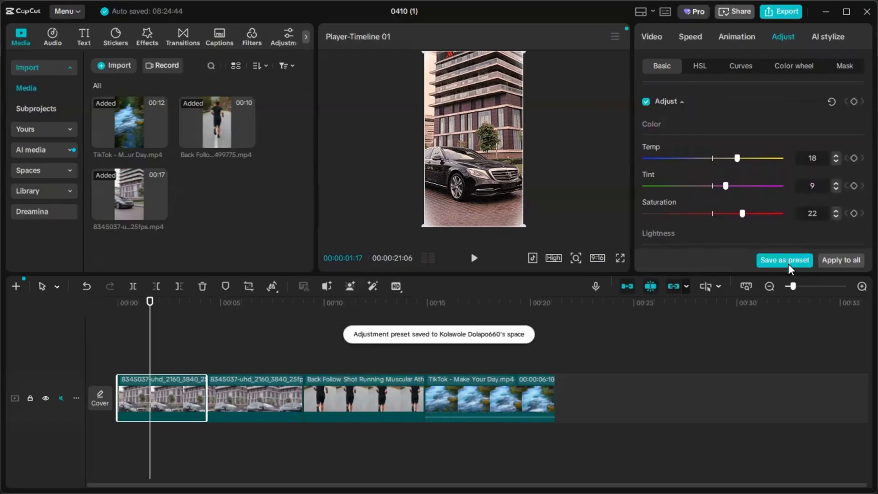
- Set the red Hue to 20 in the first car segment's HSL settings and adjust the red Saturation
{"action": "left_click", "coordinate": [693, 69]}
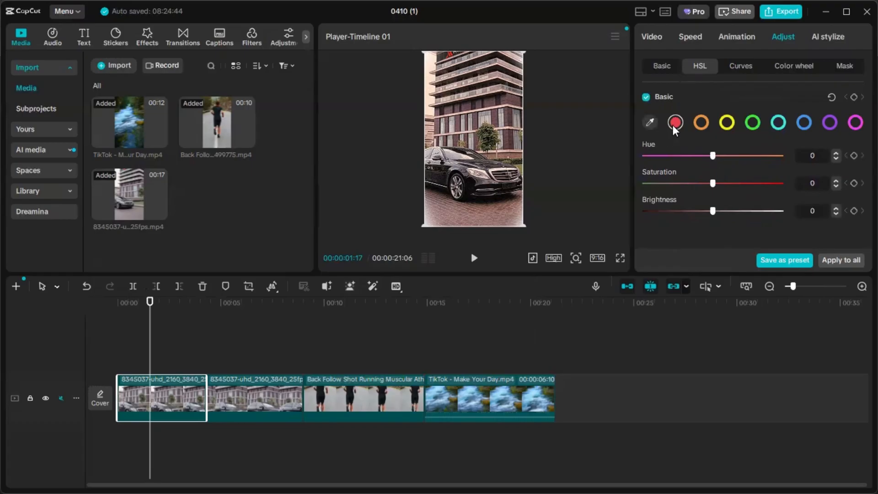
{"action": "left_click_drag", "start_coordinate": [713, 155], "coordinate": [723, 223]}
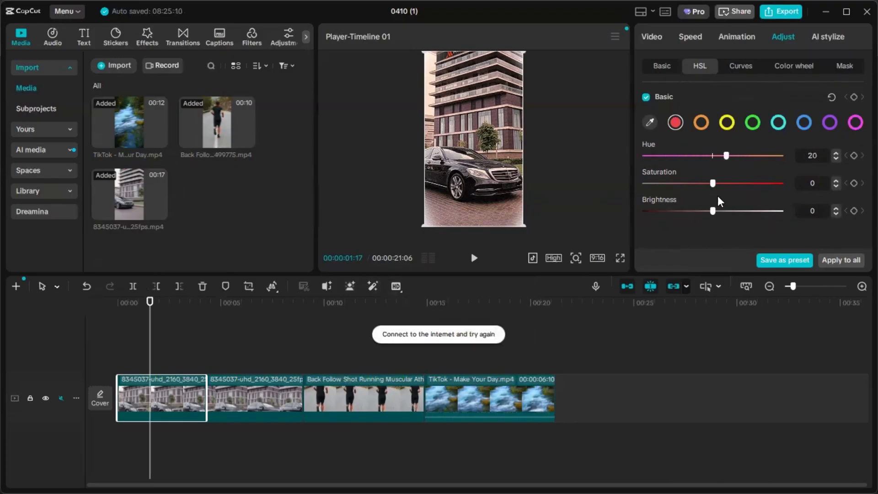
{"action": "left_click_drag", "start_coordinate": [712, 183], "coordinate": [709, 212]}
- Set the yellow Hue to -14 in the first car segment's HSL settings
{"action": "left_click", "coordinate": [700, 123]}
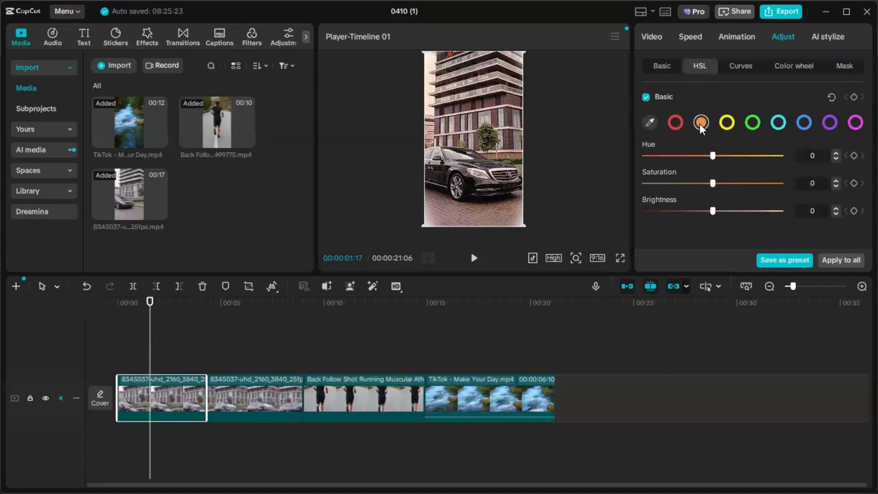
{"action": "left_click", "coordinate": [727, 122]}
{"action": "left_click_drag", "start_coordinate": [673, 158], "coordinate": [703, 176]}
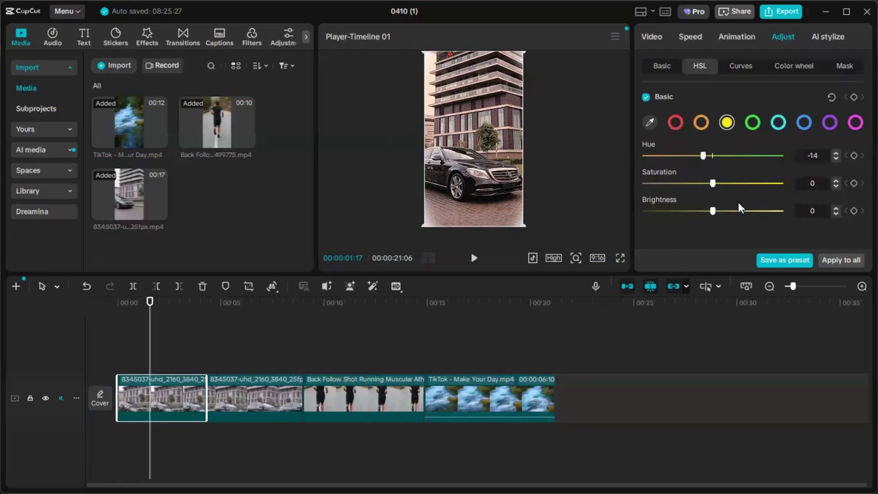
- Shift the Shadows colour wheel of the first car segment slightly towards blue-green, to red -0.03, green 0.01 and blue 0.02
{"action": "left_click", "coordinate": [746, 68]}
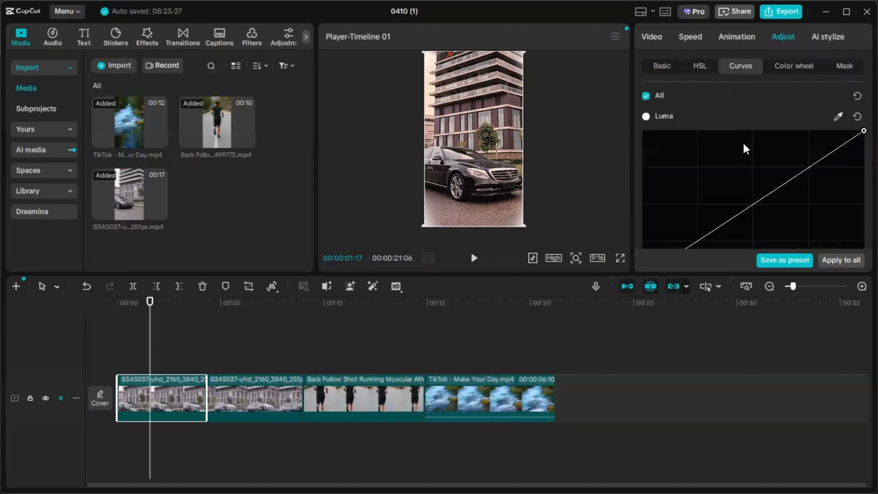
{"action": "left_click", "coordinate": [798, 71]}
{"action": "left_click_drag", "start_coordinate": [685, 210], "coordinate": [683, 206]}
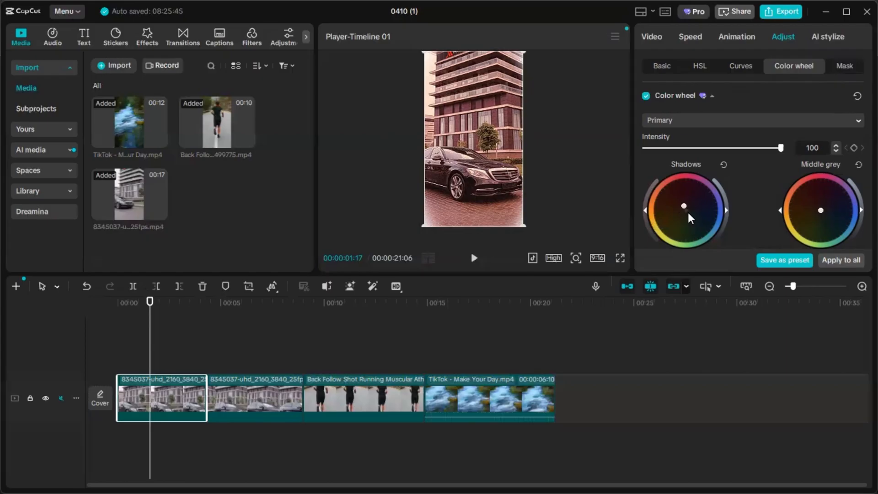
{"action": "left_click_drag", "start_coordinate": [688, 213], "coordinate": [688, 213]}
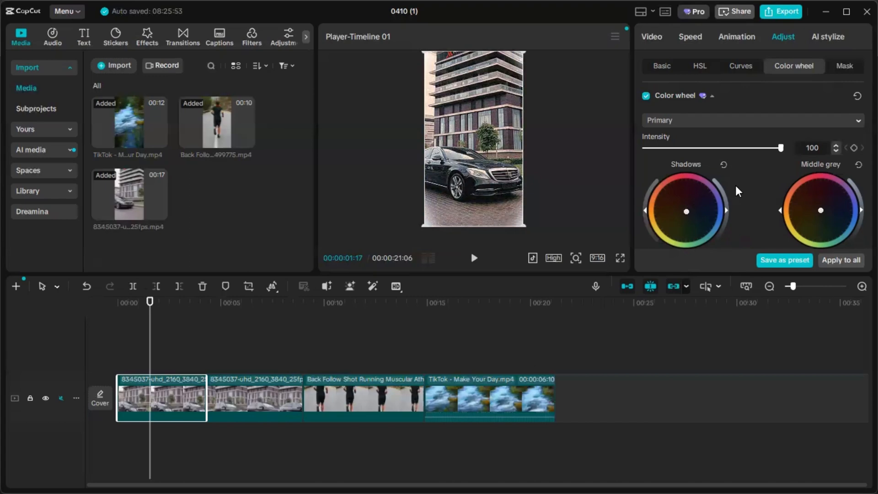
{"action": "scroll", "coordinate": [737, 193], "scroll_direction": "down", "scroll_amount": 2}
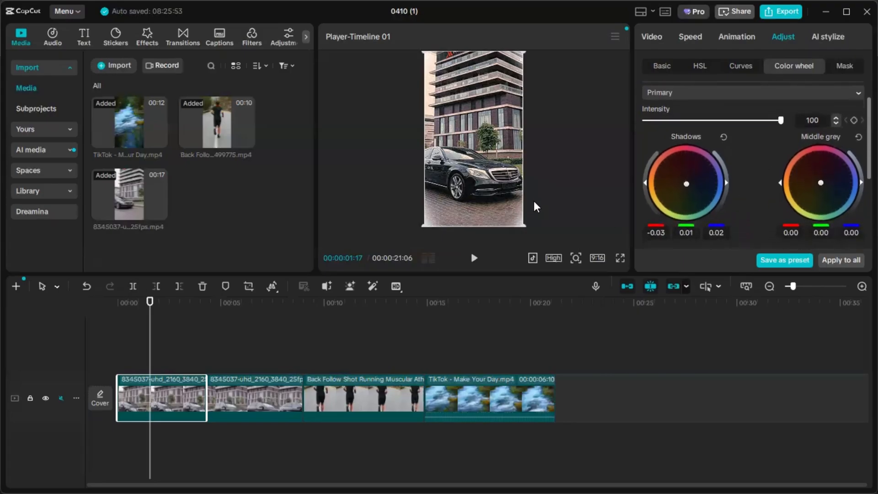
- Look over the Tint and Offset colour wheels and the mask adjustment options
{"action": "scroll", "coordinate": [835, 187], "scroll_direction": "down", "scroll_amount": 4}
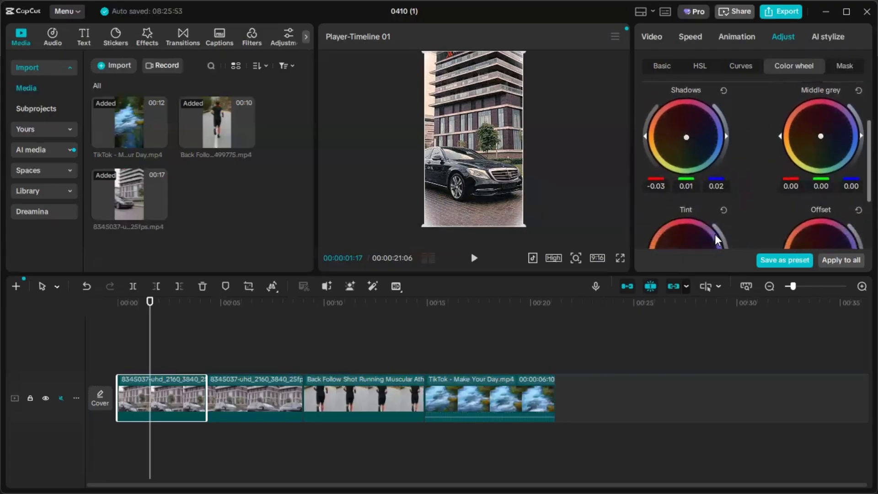
{"action": "scroll", "coordinate": [803, 227], "scroll_direction": "down", "scroll_amount": 4}
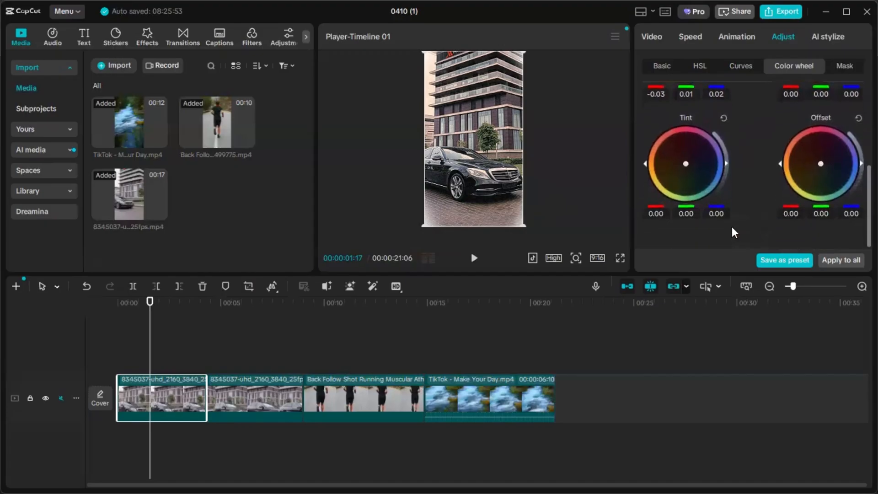
{"action": "scroll", "coordinate": [705, 196], "scroll_direction": "up", "scroll_amount": 5}
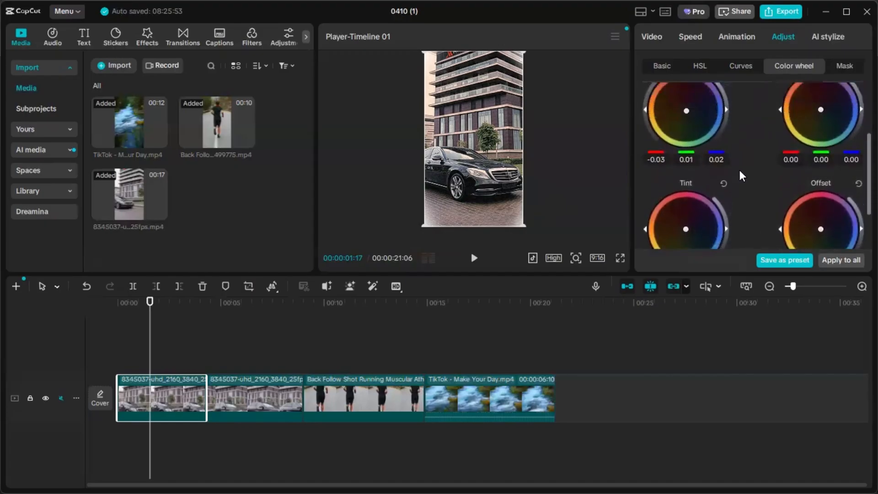
{"action": "left_click", "coordinate": [846, 69]}
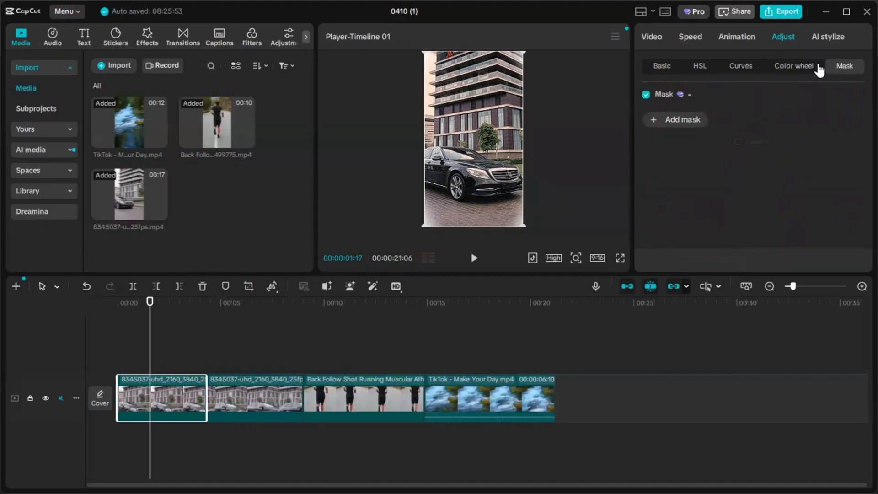
{"action": "left_click", "coordinate": [805, 69]}
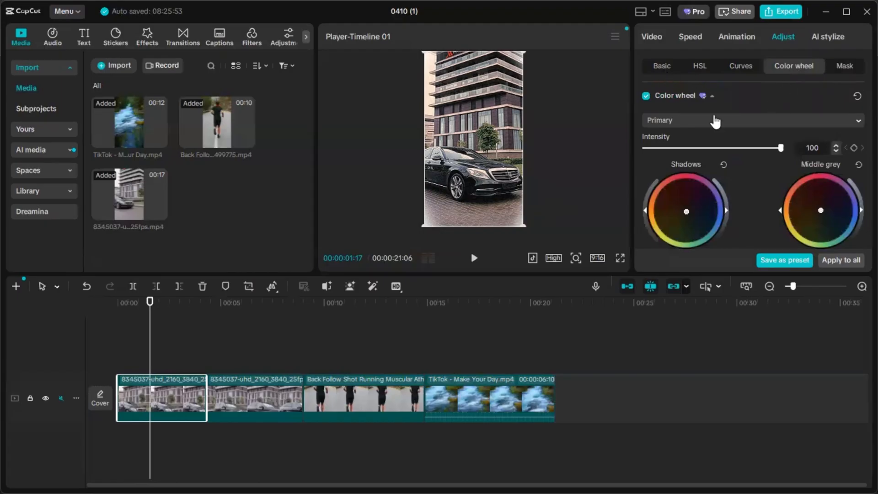
{"action": "scroll", "coordinate": [716, 119], "scroll_direction": "down", "scroll_amount": 3}
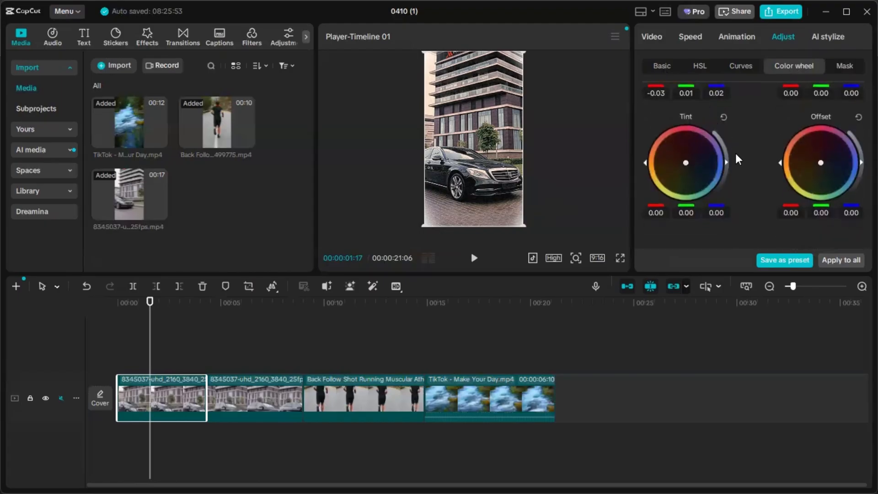
- Scrub through the car footage and play the timeline from the start to review the grade
{"action": "left_click", "coordinate": [206, 318]}
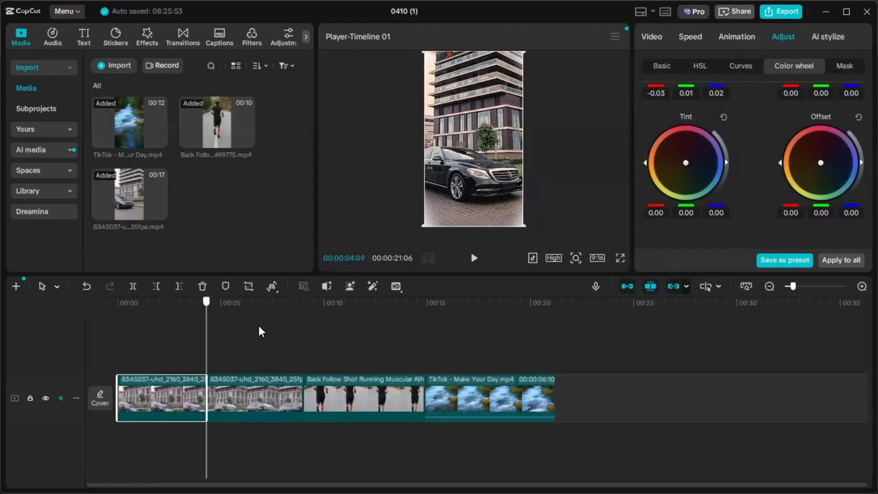
{"action": "left_click_drag", "start_coordinate": [261, 332], "coordinate": [235, 359]}
{"action": "left_click_drag", "start_coordinate": [135, 324], "coordinate": [106, 313]}
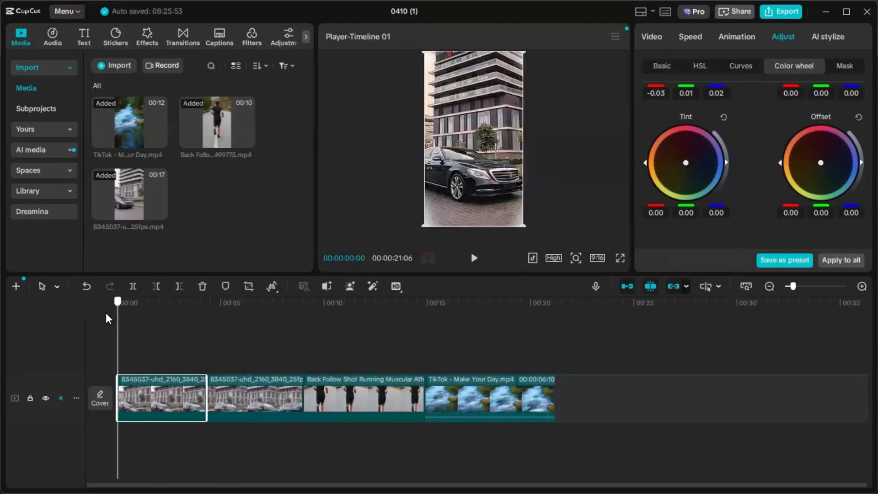
{"action": "left_click", "coordinate": [473, 261]}
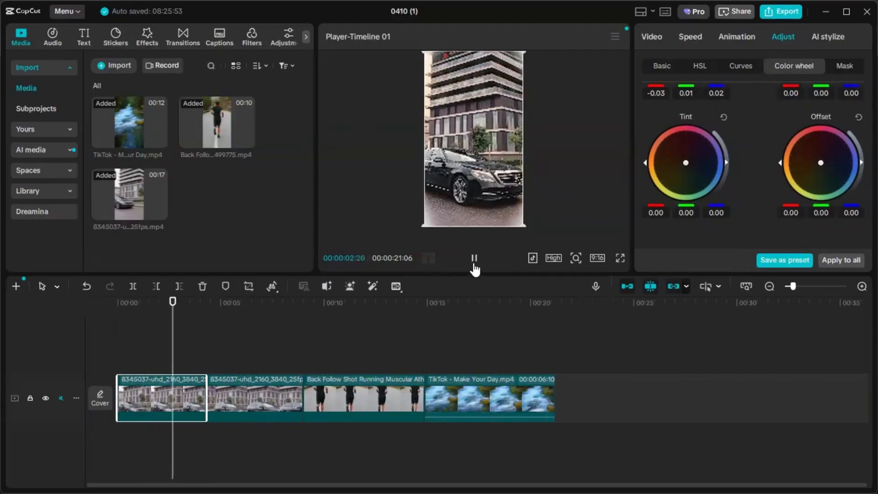
{"action": "left_click", "coordinate": [474, 263]}
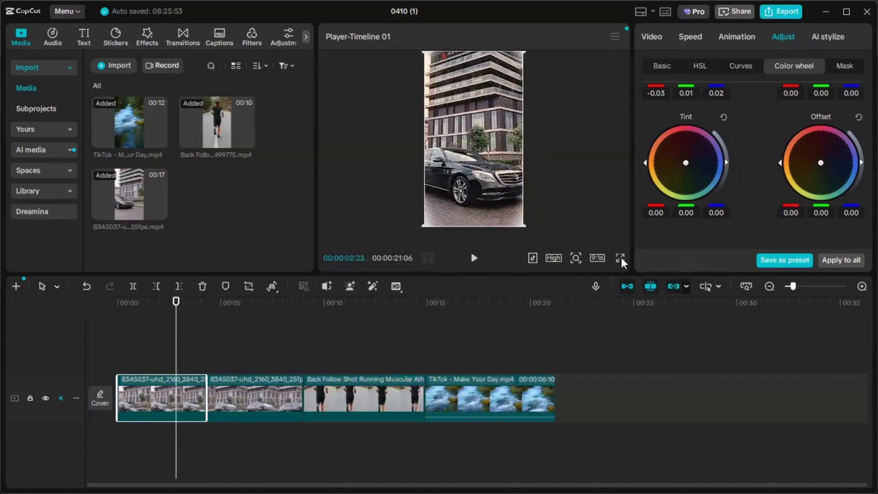
{"action": "left_click", "coordinate": [278, 439]}
{"action": "key", "text": "space"}
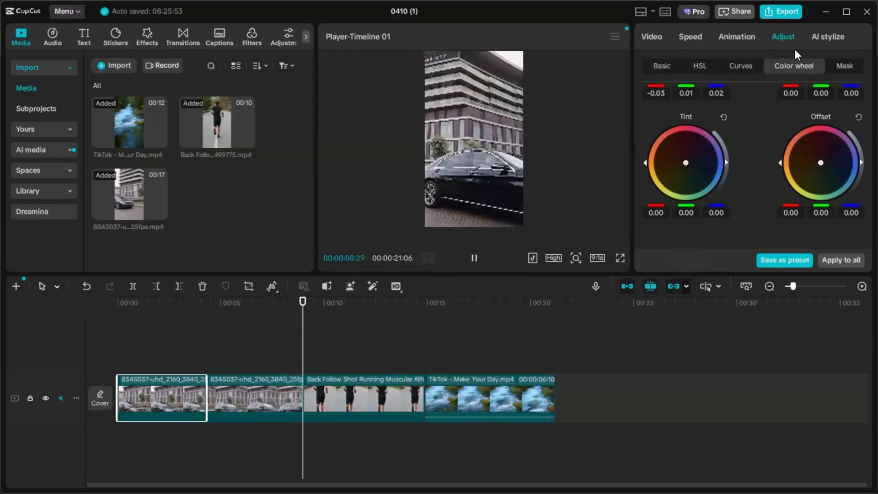
- Add a custom adjustment layer above the clips and move it to the start of the timeline
{"action": "left_click", "coordinate": [662, 66]}
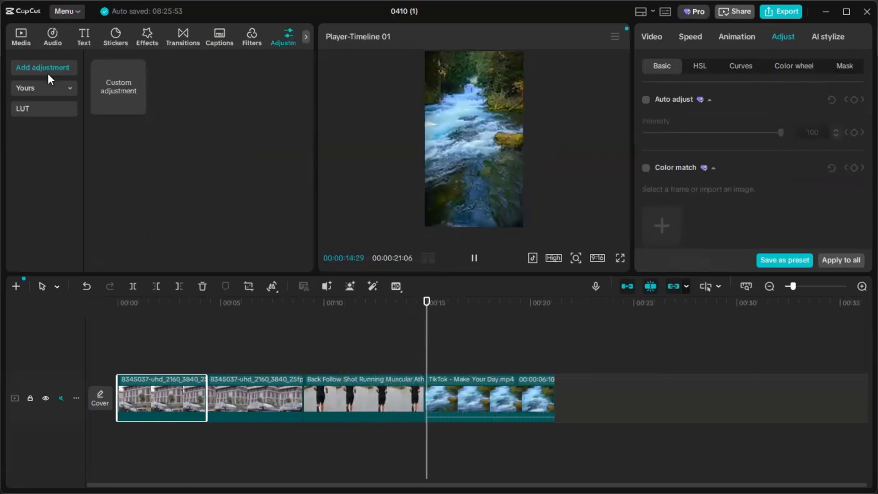
{"action": "left_click", "coordinate": [137, 106]}
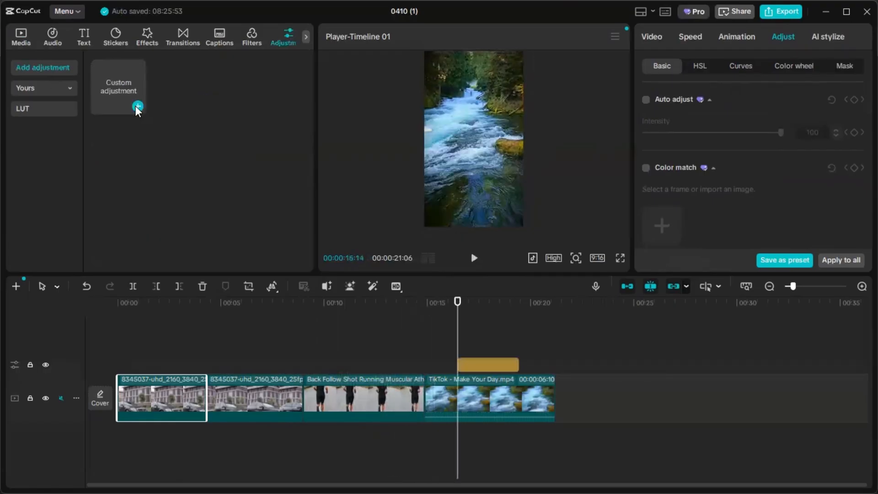
{"action": "left_click", "coordinate": [474, 367]}
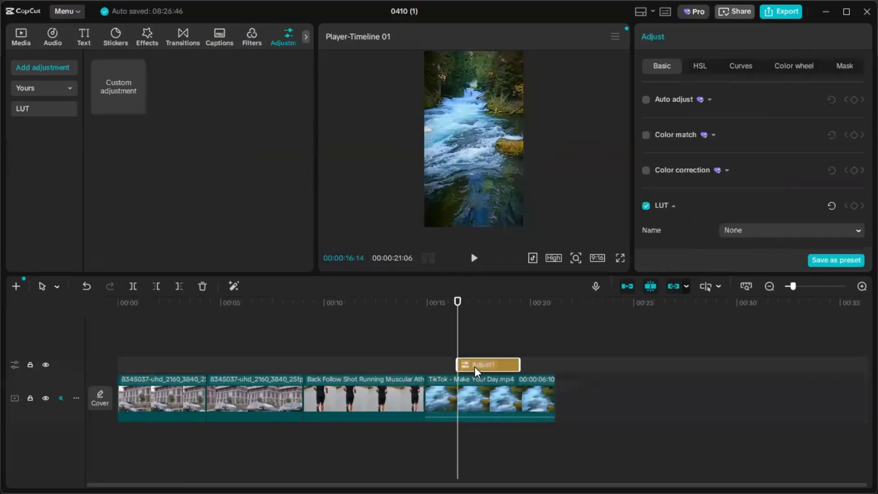
{"action": "left_click_drag", "start_coordinate": [474, 364], "coordinate": [136, 367]}
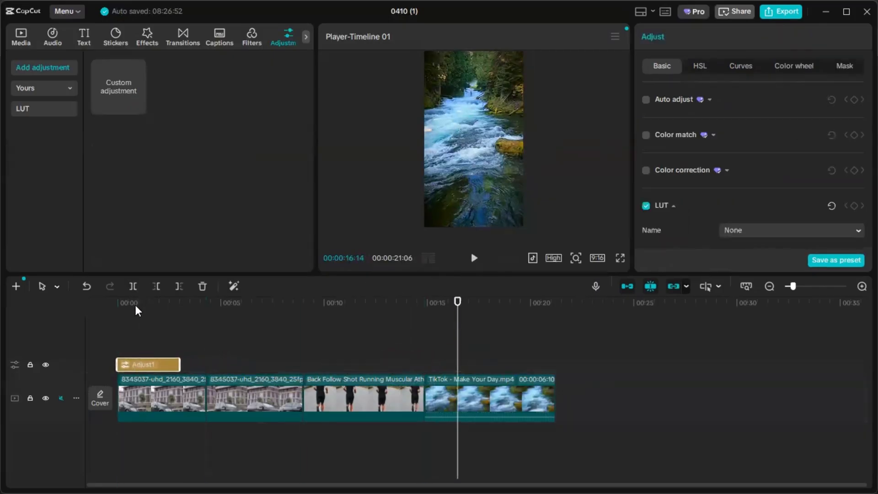
- Extend the adjustment layer across all clips to near the end of the river clip and return the playhead to the start
{"action": "left_click_drag", "start_coordinate": [137, 306], "coordinate": [170, 316]}
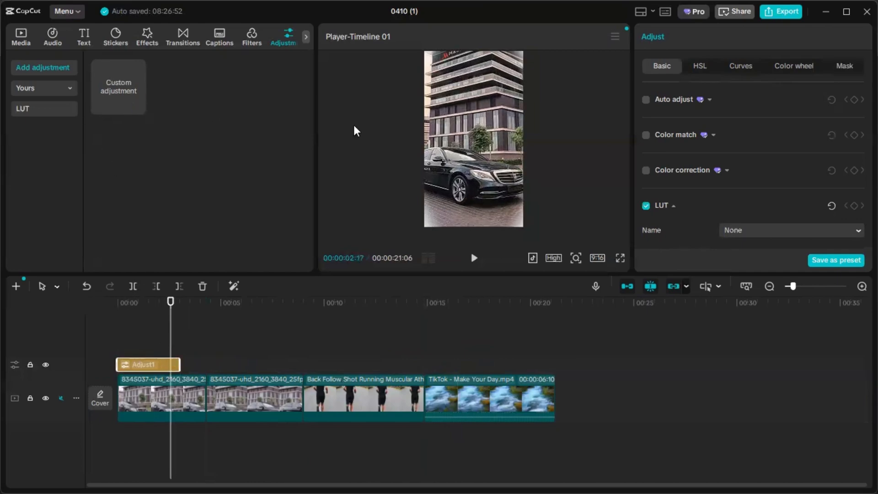
{"action": "left_click", "coordinate": [699, 66]}
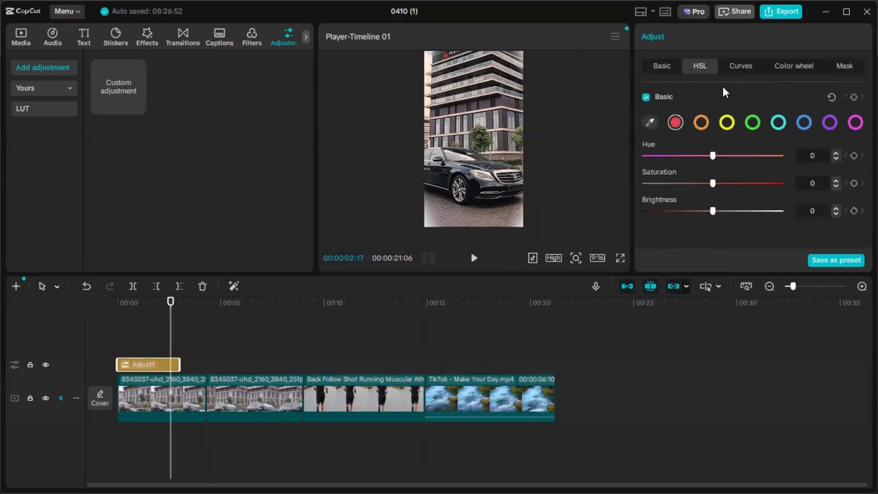
{"action": "left_click_drag", "start_coordinate": [180, 364], "coordinate": [549, 452]}
{"action": "left_click_drag", "start_coordinate": [170, 310], "coordinate": [115, 457]}
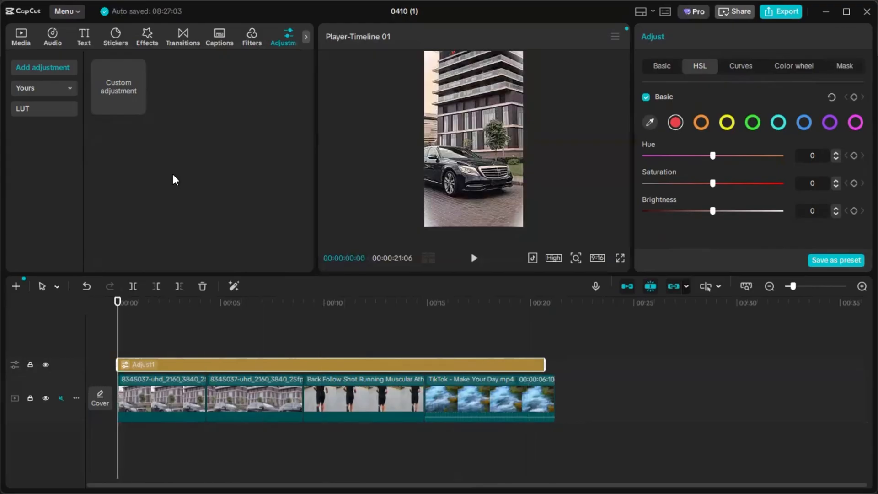
- Examine the LUT import option and the saved adjustment presets in the brand presets
{"action": "left_click", "coordinate": [56, 113]}
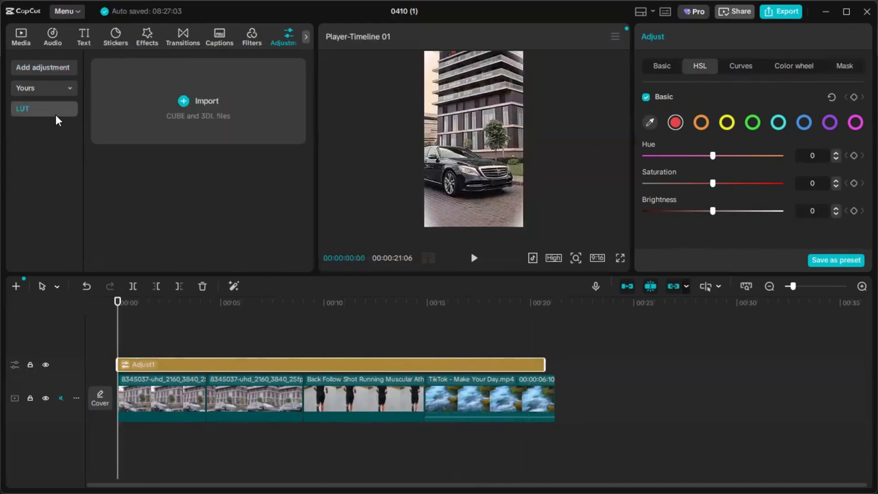
{"action": "left_click", "coordinate": [57, 88]}
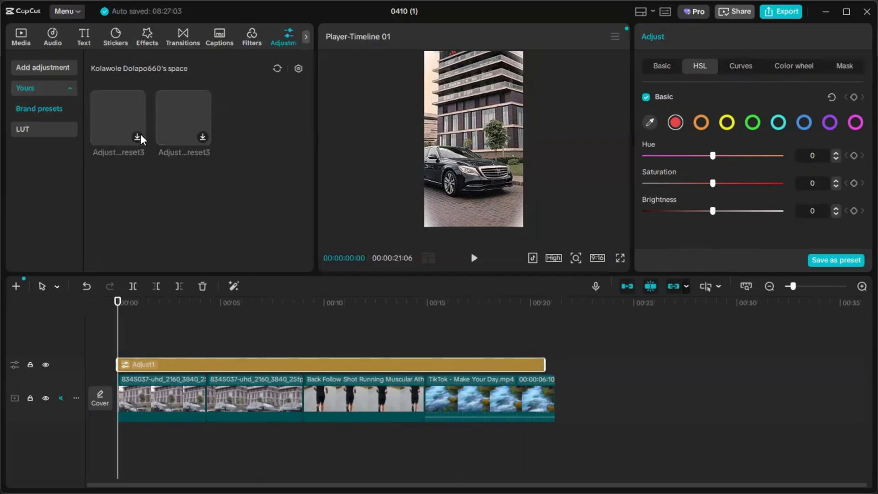
{"action": "left_click", "coordinate": [66, 94]}
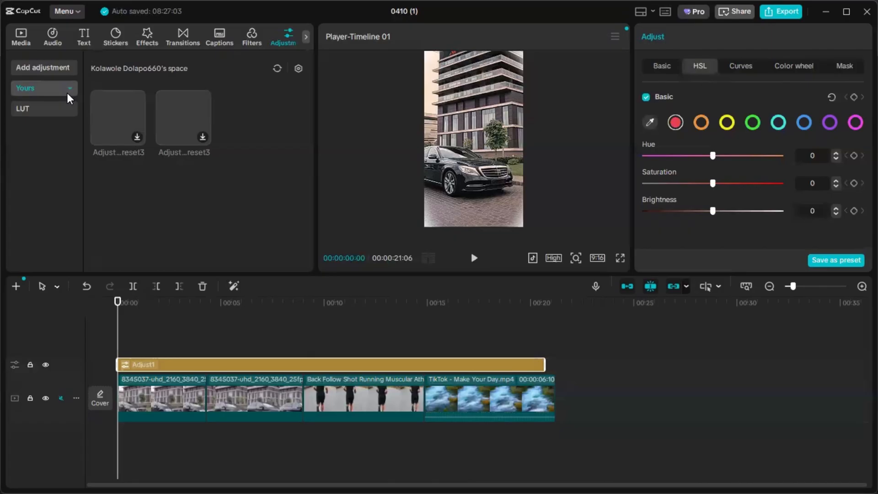
{"action": "left_click", "coordinate": [72, 94]}
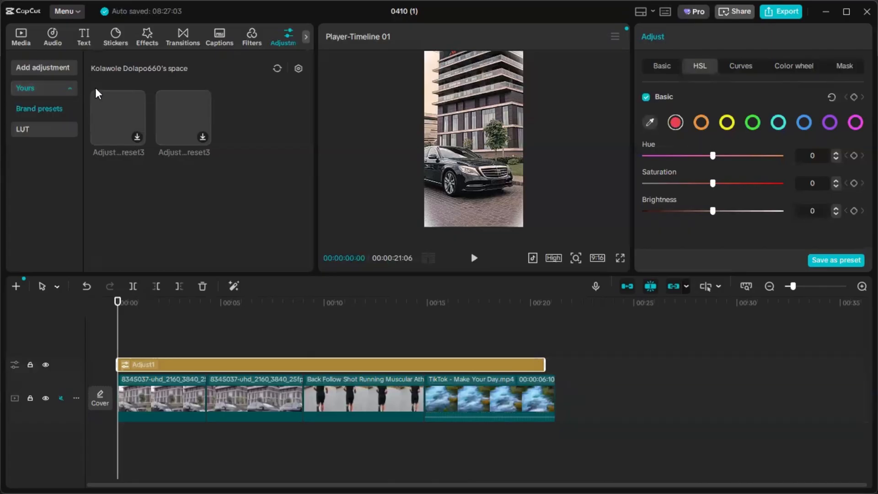
{"action": "left_click", "coordinate": [32, 87]}
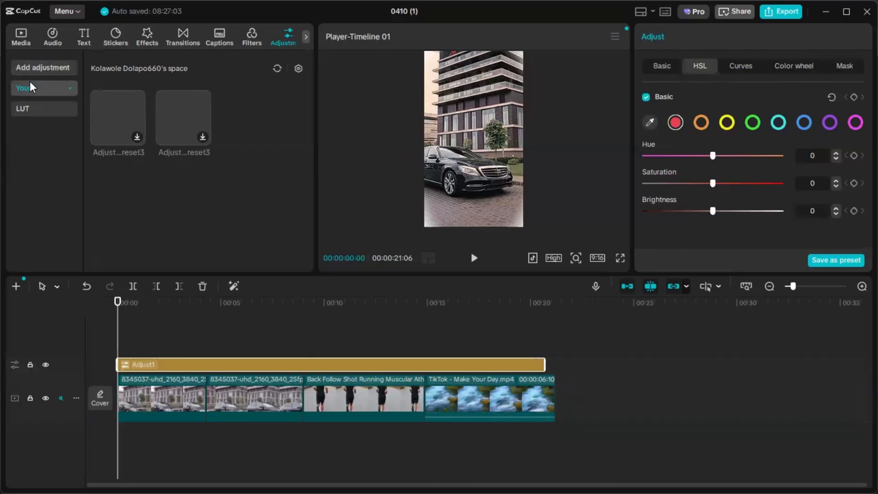
{"action": "left_click", "coordinate": [32, 92]}
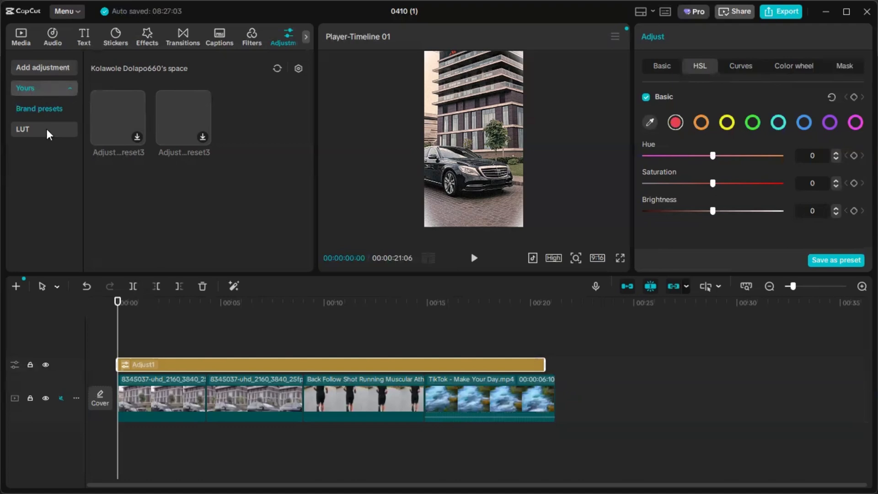